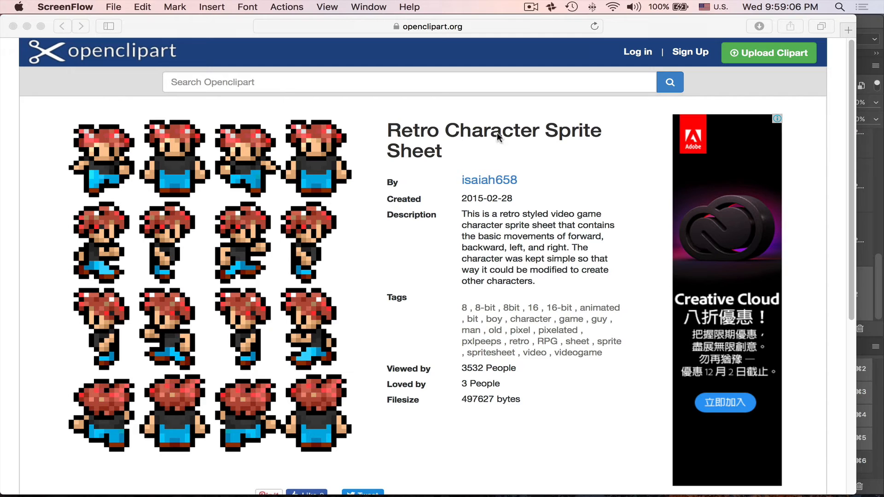
- Download the Retro Character Sprite Sheet from Openclipart and switch to SpriteSheet.svg in Photoshop
{"action": "scroll", "coordinate": [542, 136], "scroll_direction": "down", "scroll_amount": 5}
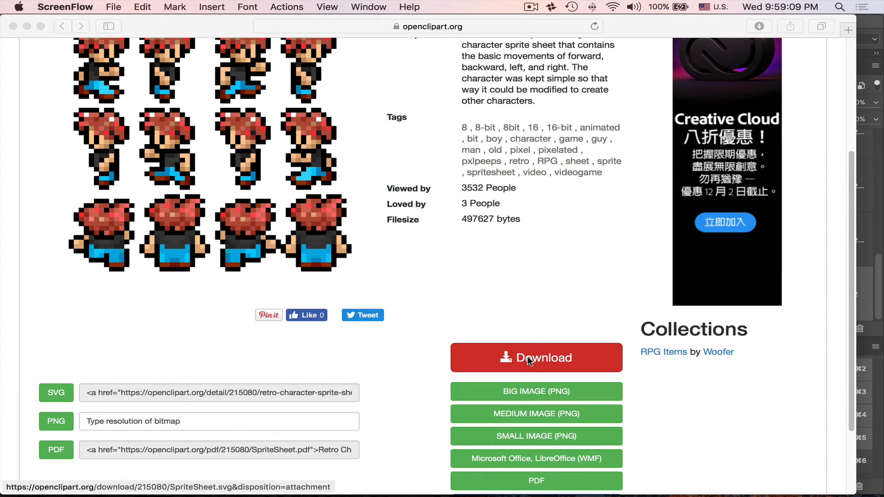
{"action": "left_click", "coordinate": [534, 364]}
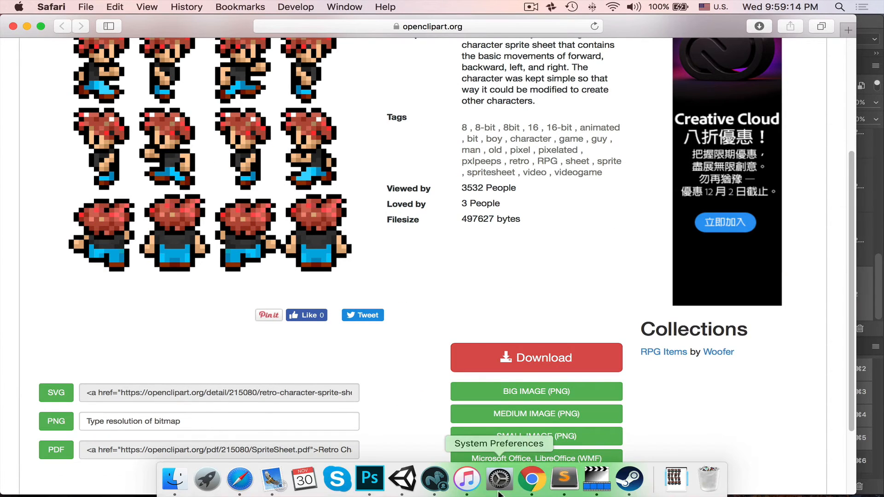
{"action": "left_click", "coordinate": [674, 479]}
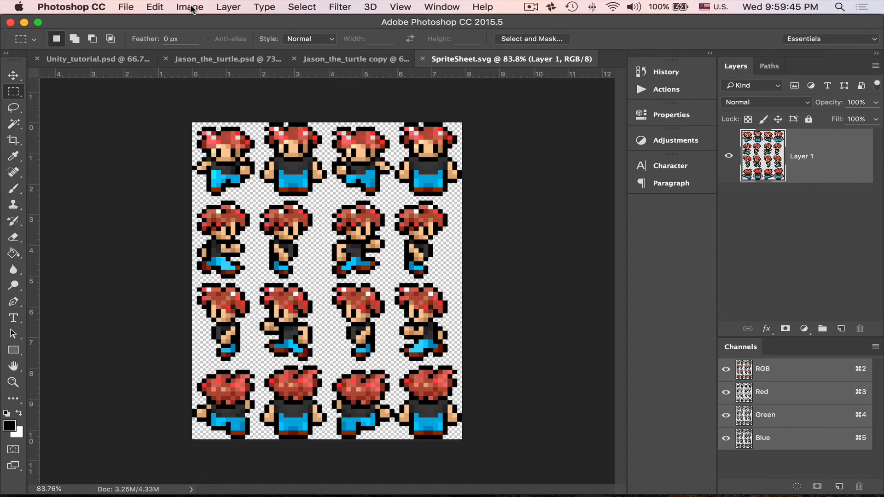
- Check the sprite sheet's pixel width and height in the Image Size settings without changing them
{"action": "left_click", "coordinate": [189, 7]}
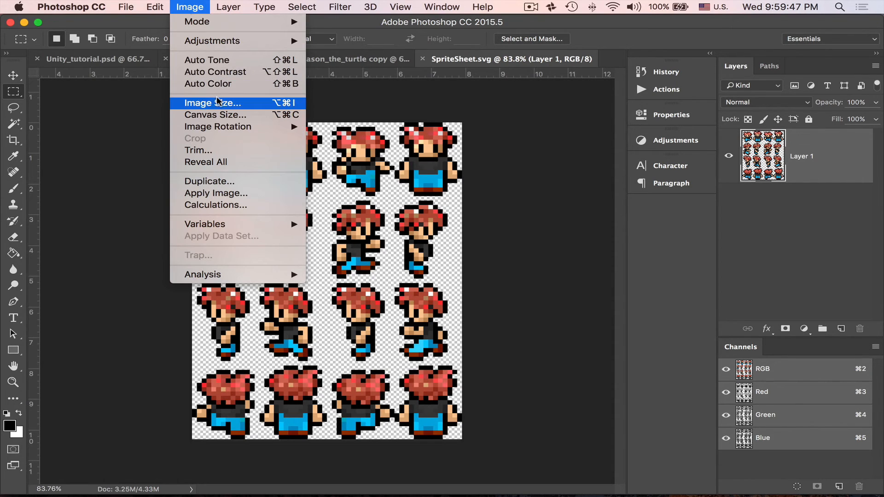
{"action": "left_click", "coordinate": [203, 112]}
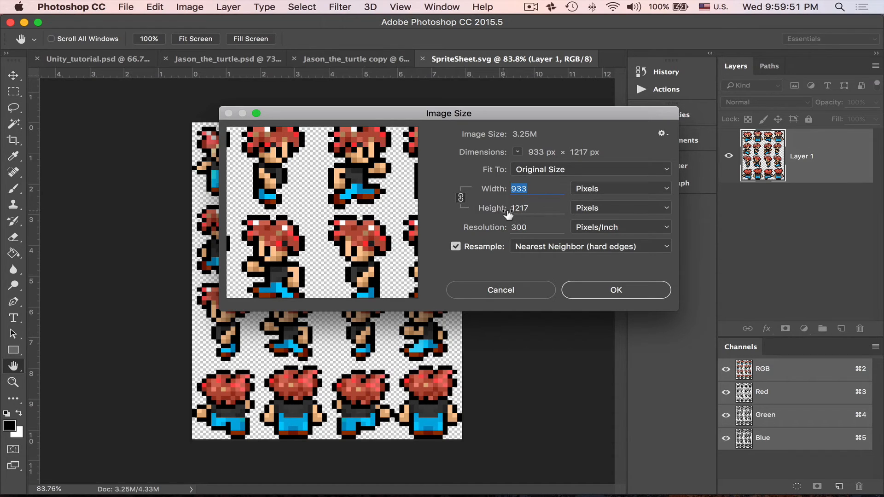
{"action": "left_click", "coordinate": [517, 291]}
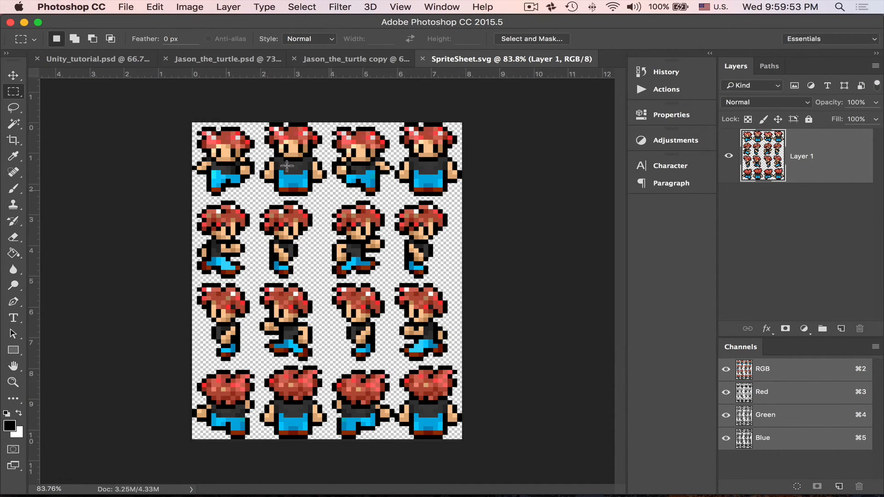
- Widen the canvas to 1217 pixels so it is square, keeping the artwork anchored at the centre
{"action": "left_click", "coordinate": [192, 6]}
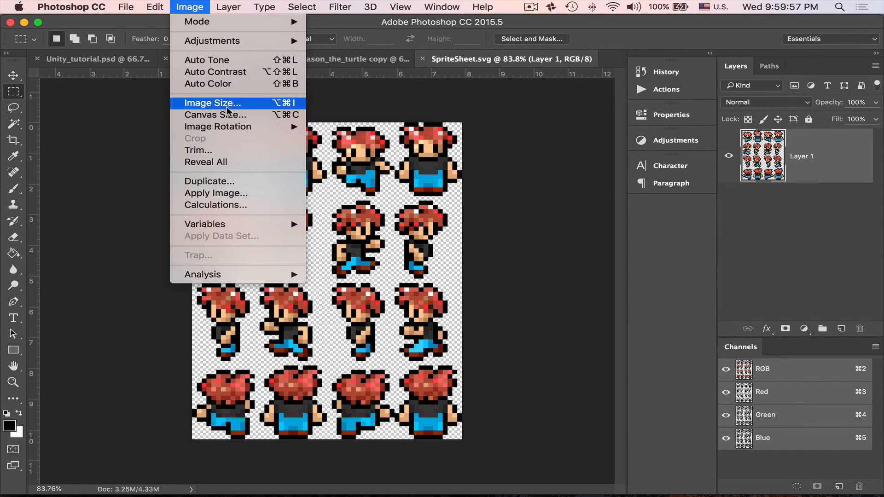
{"action": "left_click", "coordinate": [473, 204]}
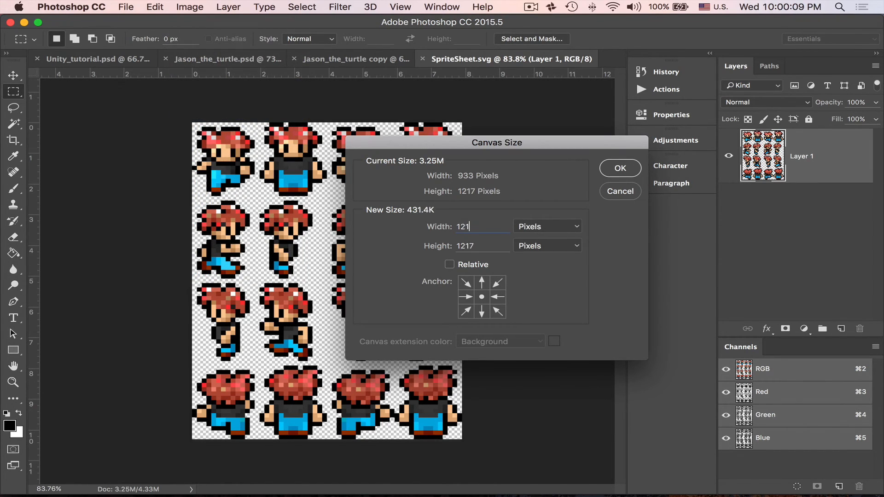
{"action": "type", "text": "7"}
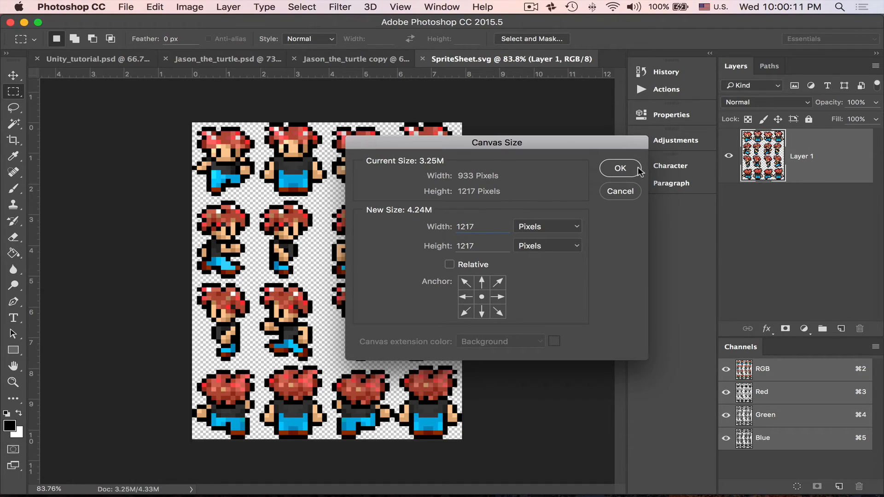
{"action": "left_click", "coordinate": [620, 168]}
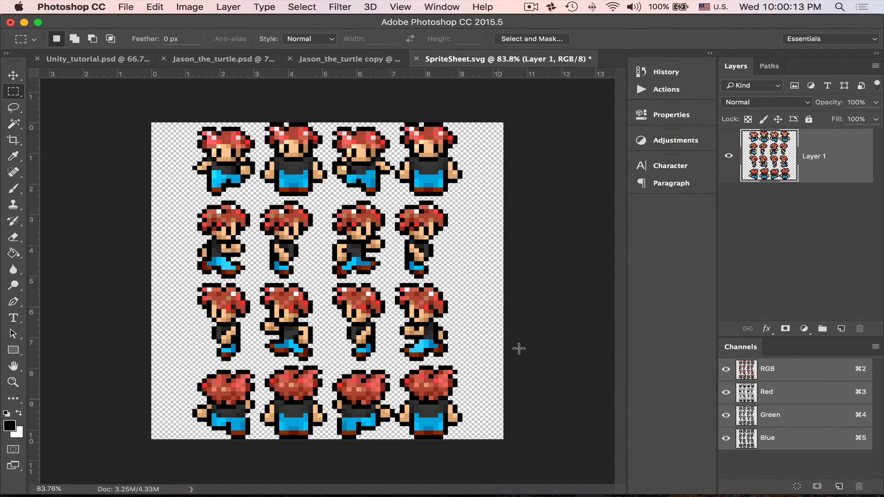
- Resize the square image to 1024 × 1024 pixels using Nearest Neighbor (hard edges) resampling
{"action": "left_click", "coordinate": [193, 7]}
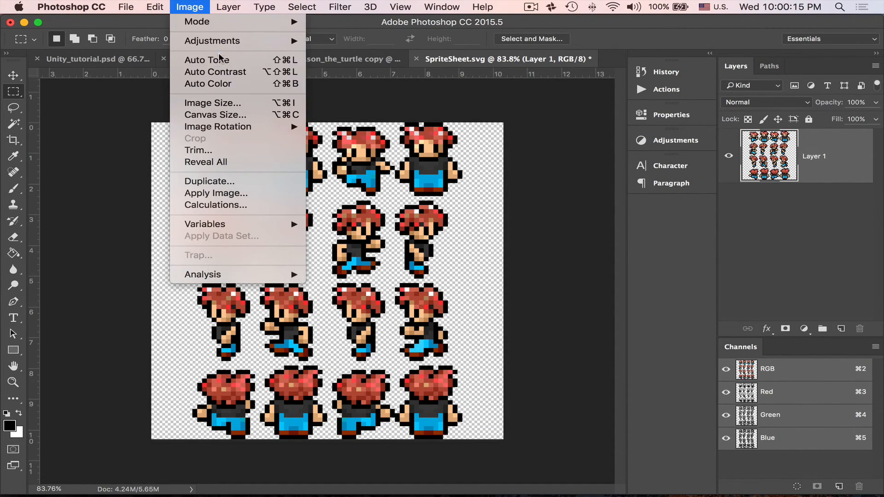
{"action": "left_click", "coordinate": [221, 103]}
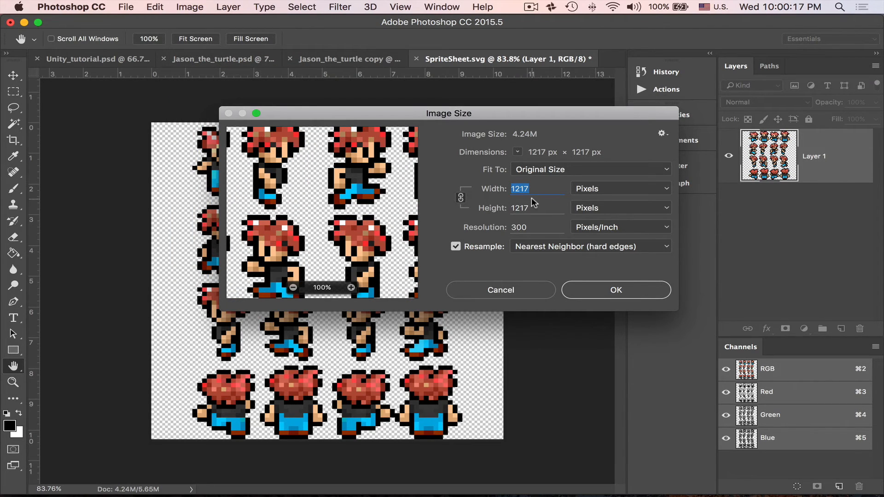
{"action": "type", "text": "1024"}
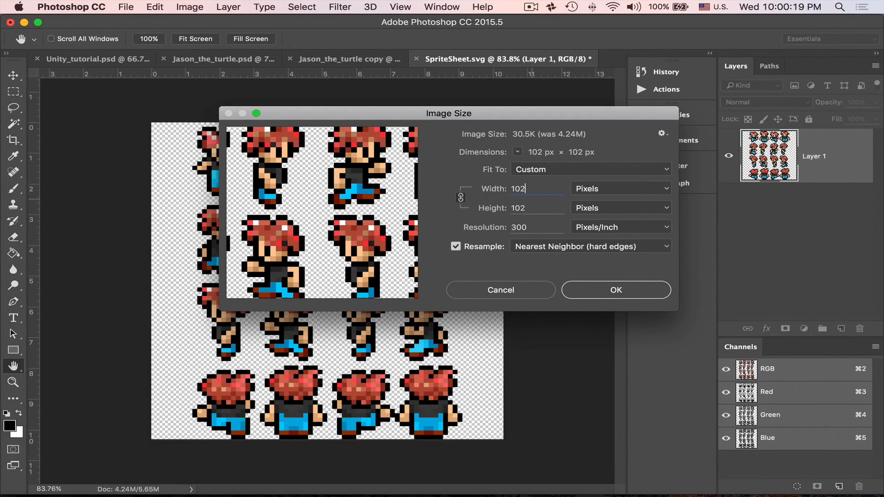
{"action": "left_click", "coordinate": [533, 251]}
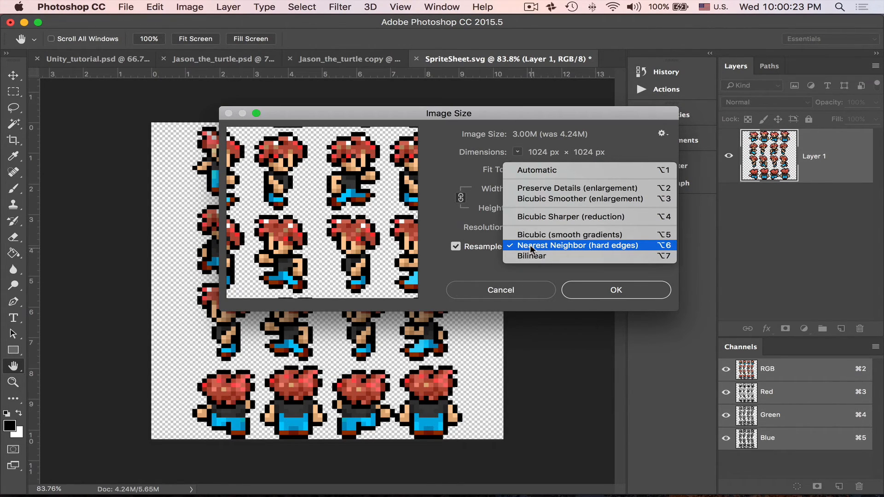
{"action": "left_click", "coordinate": [568, 245]}
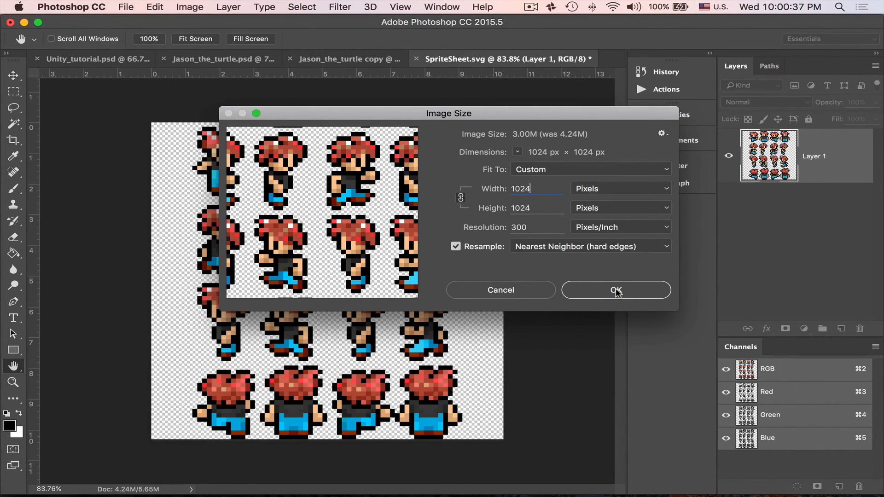
{"action": "left_click", "coordinate": [616, 290]}
{"action": "key", "text": "m"}
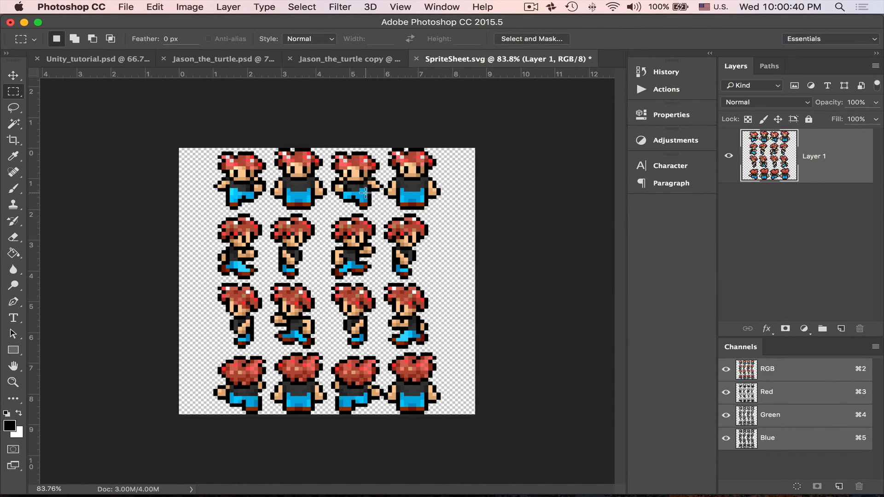
- Start exporting the sprite sheet with Save for Web as a transparent PNG-24, up to choosing its file name and folder
{"action": "left_click", "coordinate": [127, 7]}
{"action": "mouse_move", "coordinate": [257, 178]}
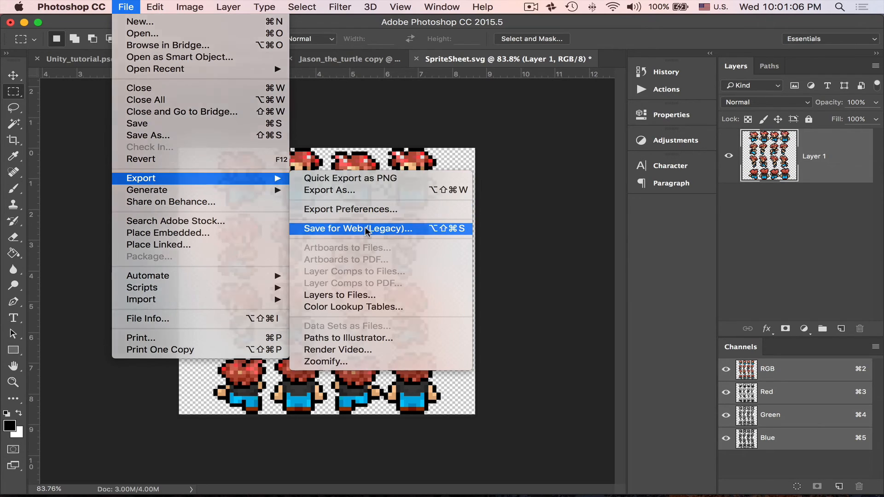
{"action": "left_click", "coordinate": [391, 225]}
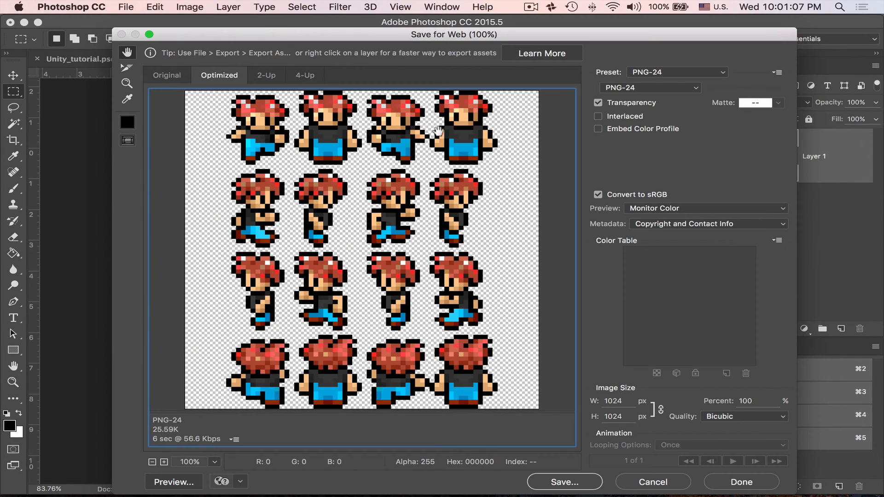
{"action": "left_click", "coordinate": [563, 482]}
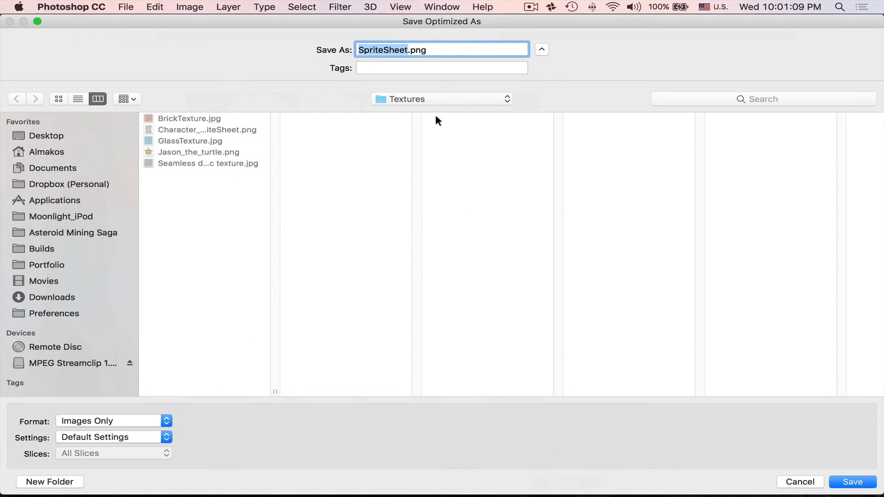
- Switch to Unity, select the Character_SpriteSheet texture and check its alpha channel in the preview
{"action": "left_click", "coordinate": [396, 484]}
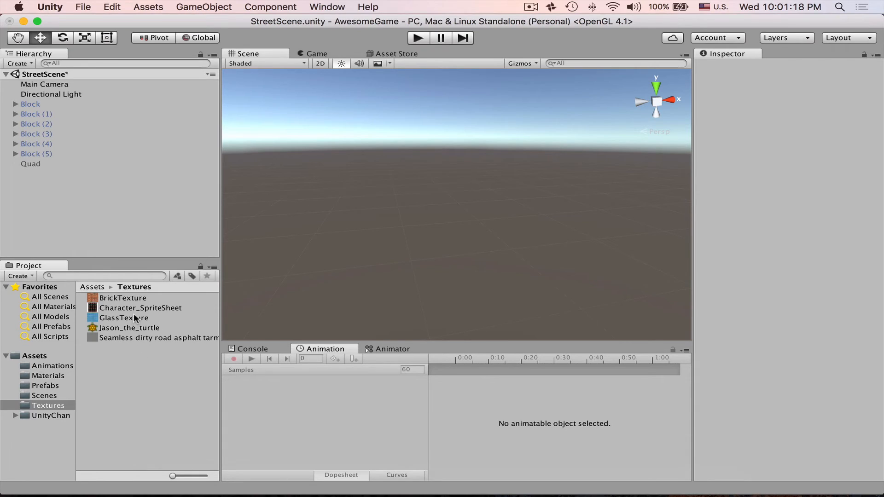
{"action": "left_click", "coordinate": [132, 306]}
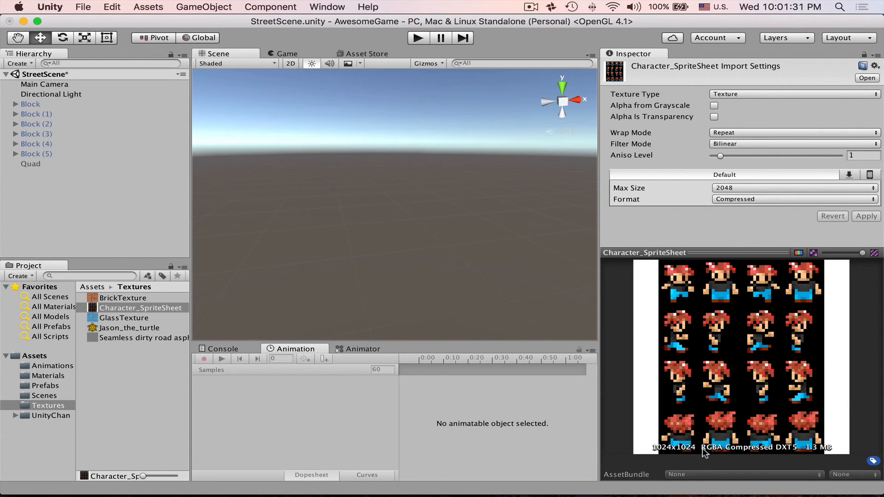
{"action": "left_click", "coordinate": [800, 253]}
{"action": "left_click", "coordinate": [800, 253]}
- Set the texture type to Sprite (2D and UI) and sprite mode to Multiple, apply, and open the sheet in the Sprite Editor
{"action": "left_click", "coordinate": [726, 96]}
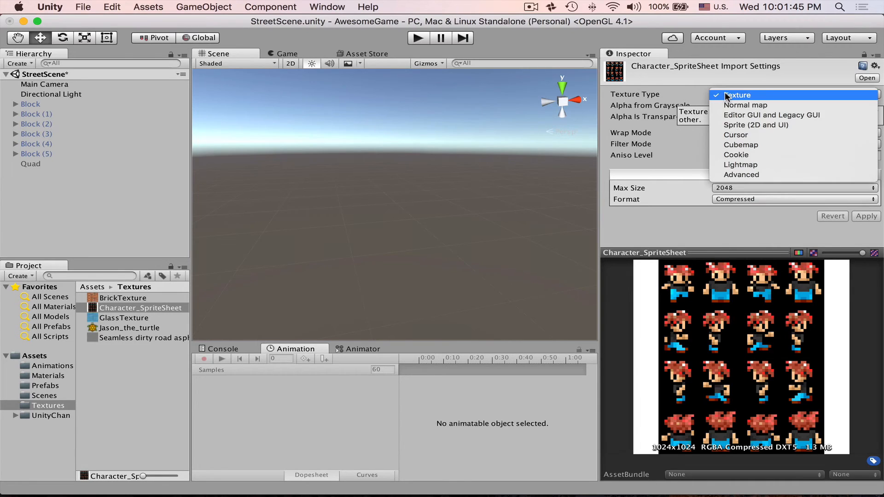
{"action": "left_click", "coordinate": [739, 125]}
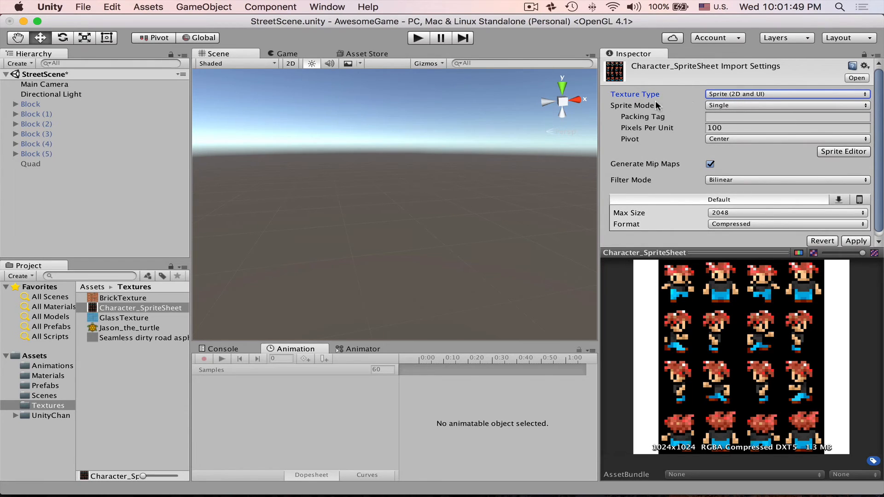
{"action": "left_click", "coordinate": [721, 106]}
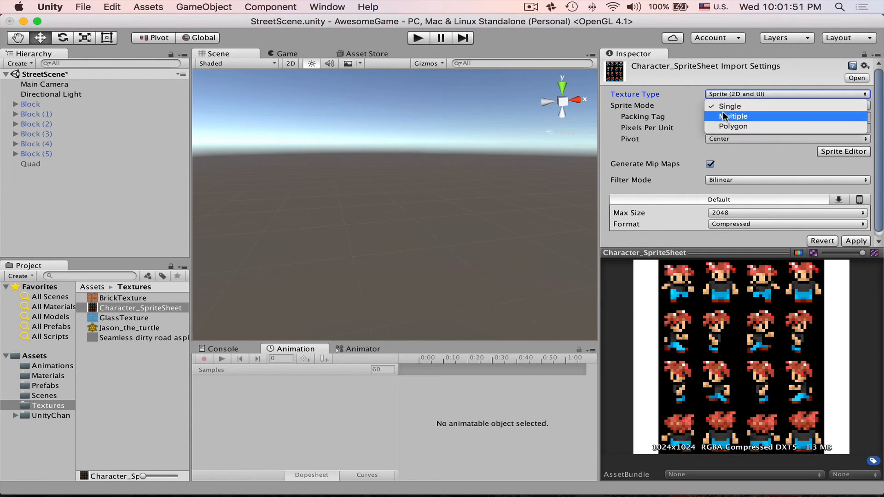
{"action": "left_click", "coordinate": [725, 115]}
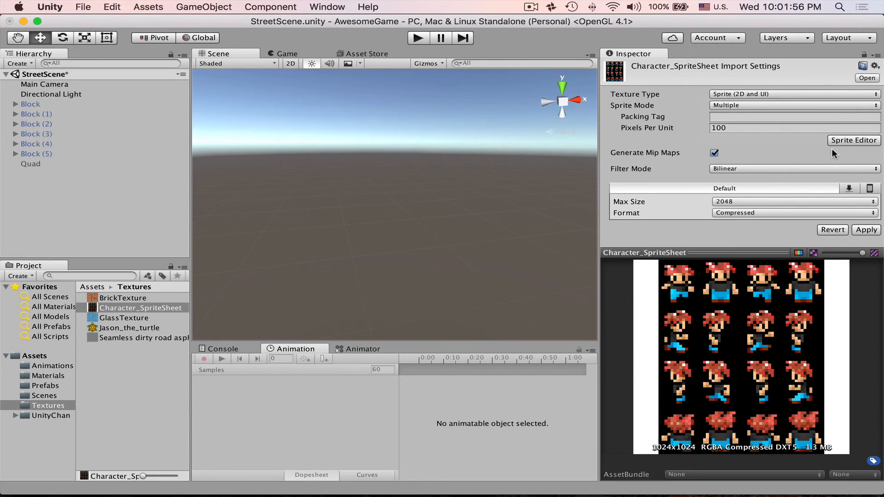
{"action": "left_click", "coordinate": [867, 231]}
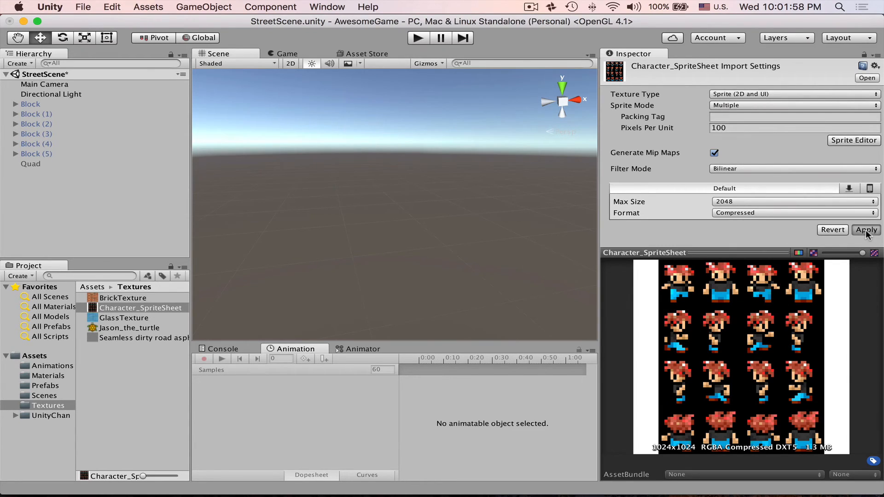
{"action": "left_click", "coordinate": [850, 141]}
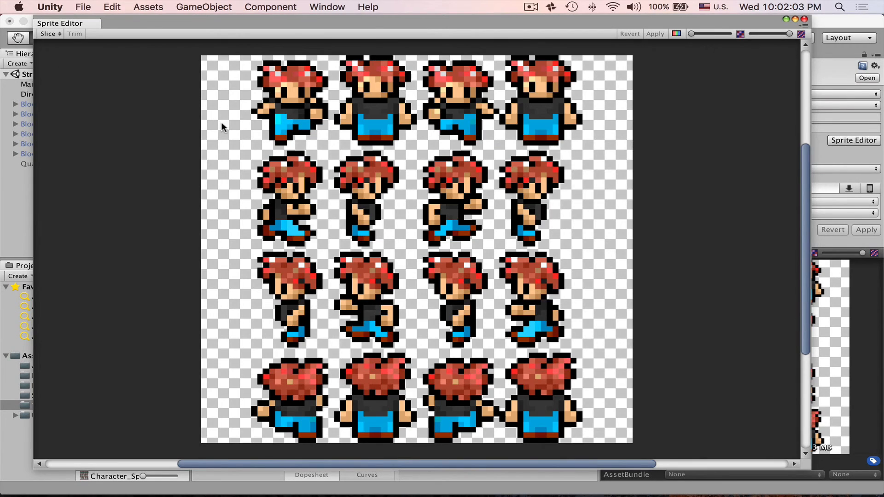
- Draw a manual slice about 200 × 232 pixels around the first character in the top row, and delete it
{"action": "left_click_drag", "start_coordinate": [248, 59], "coordinate": [332, 146]}
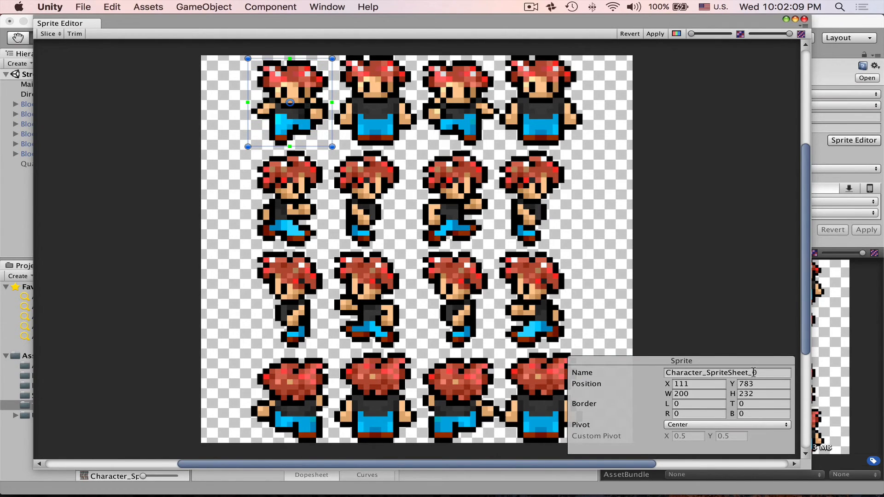
{"action": "key", "text": "Delete"}
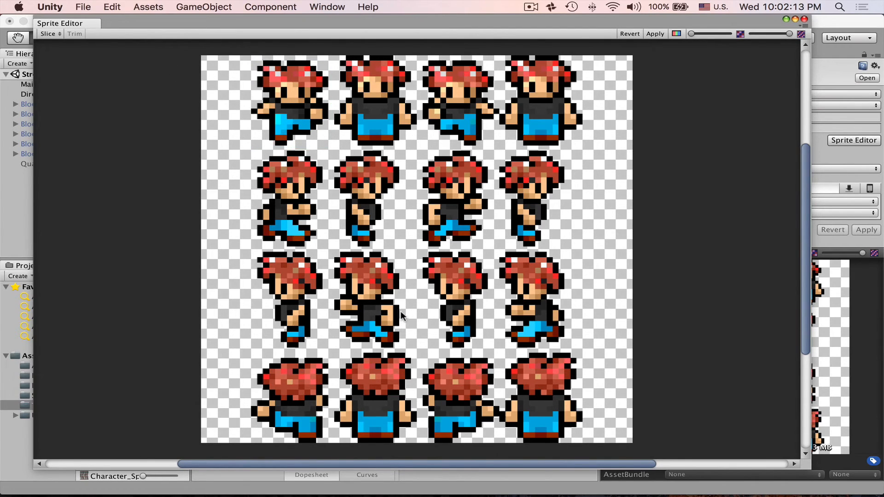
- Slice the sprite sheet with the Automatic type, Center pivot and Delete Existing method
{"action": "left_click", "coordinate": [50, 34]}
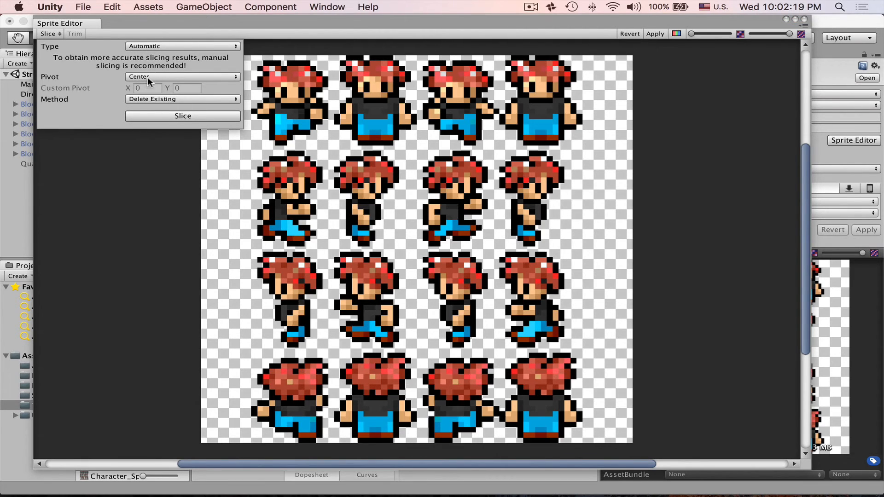
{"action": "left_click", "coordinate": [187, 116]}
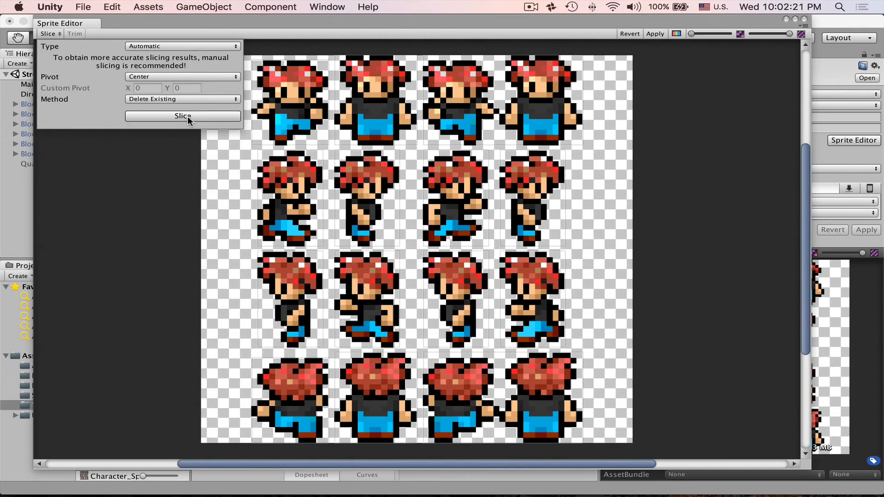
- Inspect the automatic slices around the top-row characters, zooming in where the third and fourth characters are joined in one slice
{"action": "left_click", "coordinate": [320, 125]}
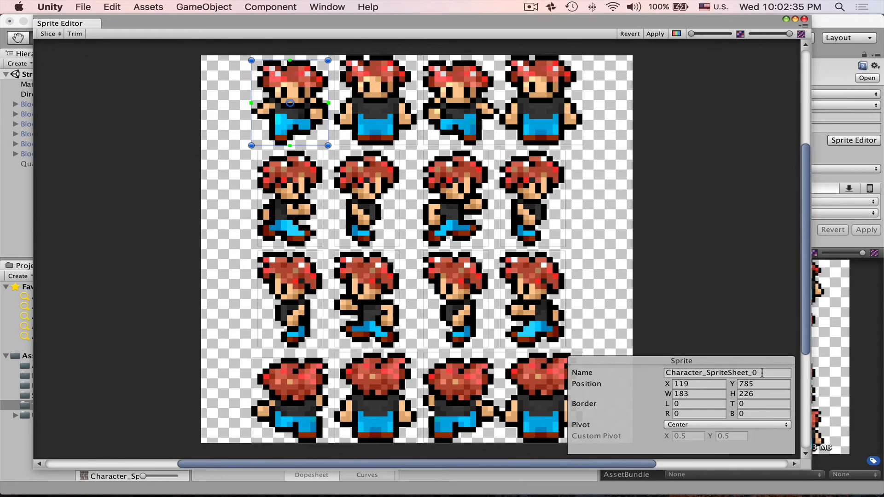
{"action": "left_click", "coordinate": [375, 116]}
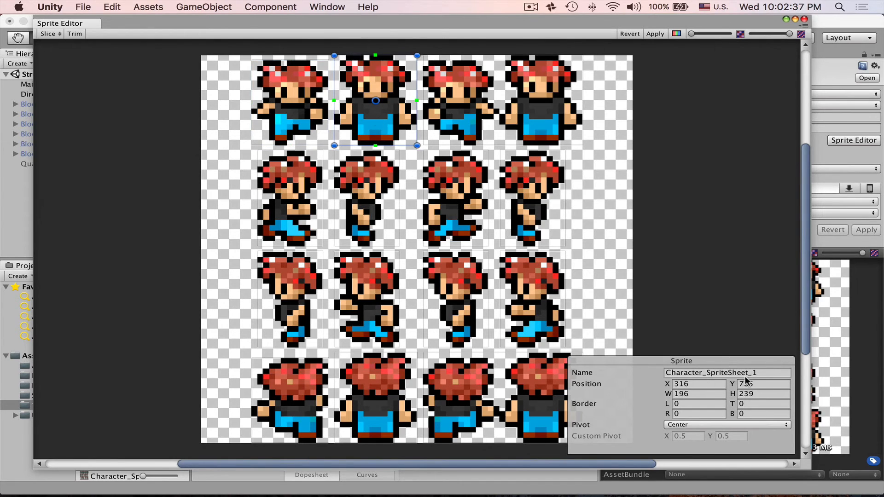
{"action": "left_click", "coordinate": [472, 124]}
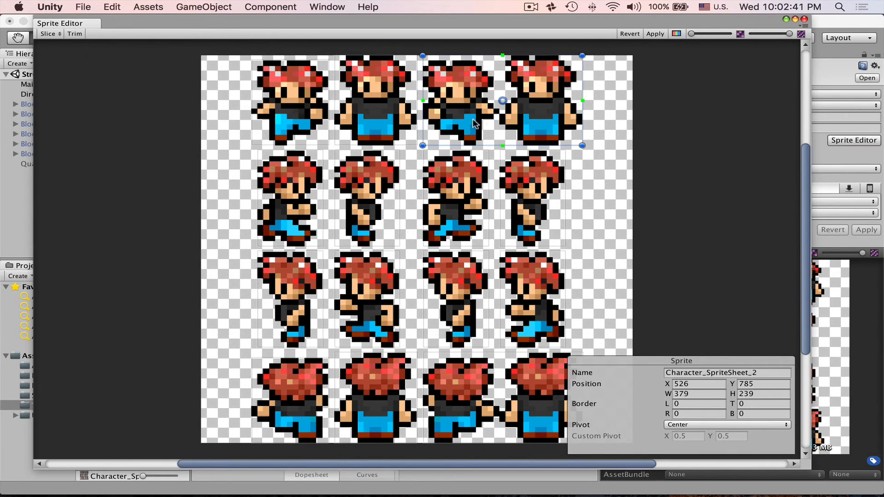
{"action": "scroll", "coordinate": [501, 110], "scroll_direction": "up", "scroll_amount": 3}
{"action": "scroll", "coordinate": [500, 106], "scroll_direction": "up", "scroll_amount": 4}
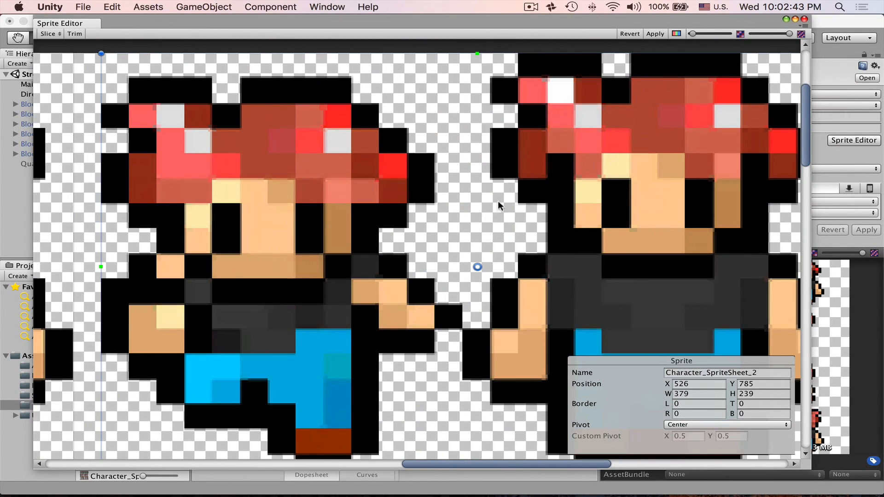
{"action": "scroll", "coordinate": [463, 338], "scroll_direction": "down", "scroll_amount": 5}
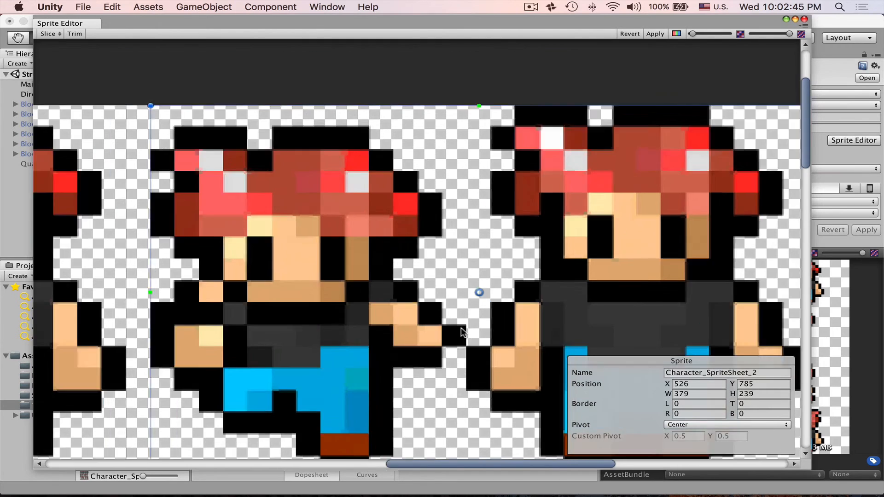
{"action": "scroll", "coordinate": [465, 344], "scroll_direction": "up", "scroll_amount": 3}
{"action": "scroll", "coordinate": [440, 115], "scroll_direction": "down", "scroll_amount": 5}
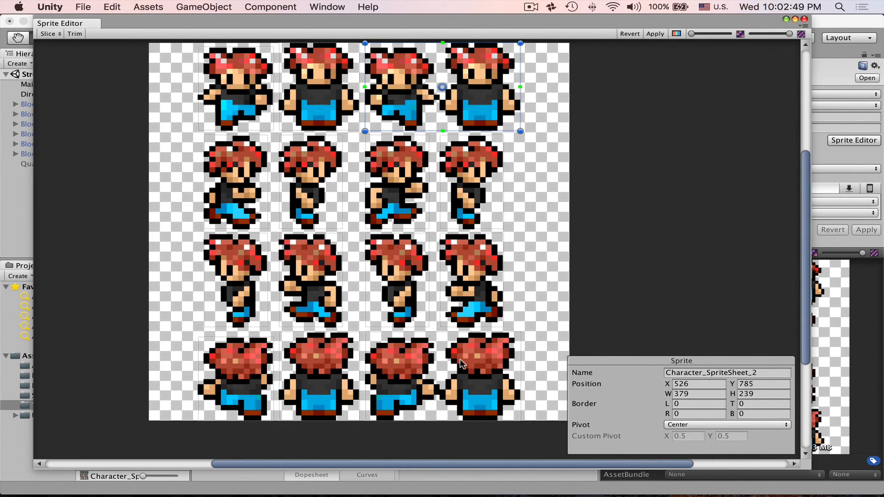
- Try narrowing the merged third-and-fourth-character slices, the top-row one to about 185 pixels, and close the Sprite Editor reverting the unapplied slicing
{"action": "left_click", "coordinate": [461, 380]}
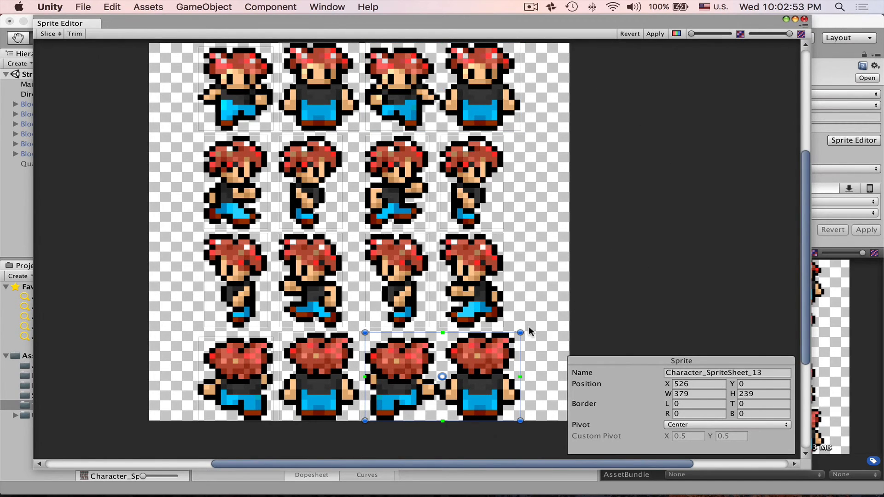
{"action": "left_click_drag", "start_coordinate": [520, 333], "coordinate": [451, 333]}
{"action": "left_click_drag", "start_coordinate": [451, 333], "coordinate": [440, 333]}
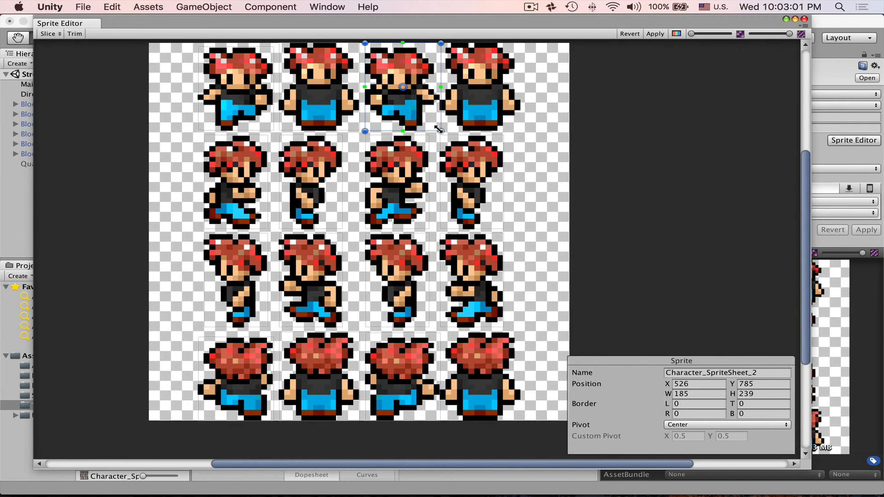
{"action": "left_click_drag", "start_coordinate": [439, 129], "coordinate": [438, 130]}
{"action": "left_click", "coordinate": [249, 186]}
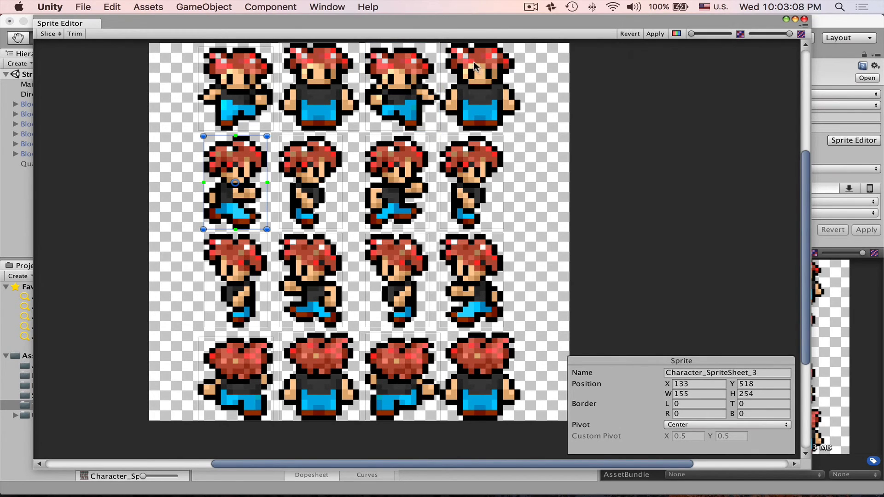
{"action": "middle_click_drag", "start_coordinate": [515, 79], "coordinate": [515, 98]}
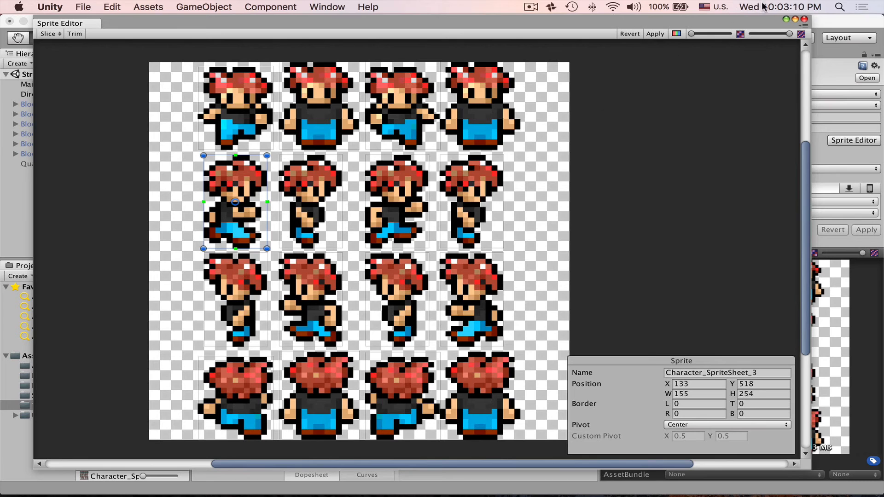
{"action": "left_click", "coordinate": [805, 19]}
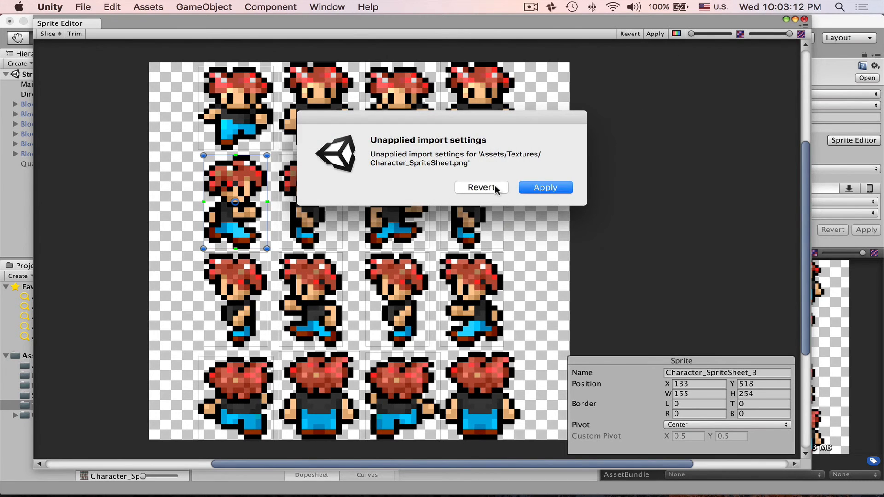
{"action": "left_click", "coordinate": [496, 189]}
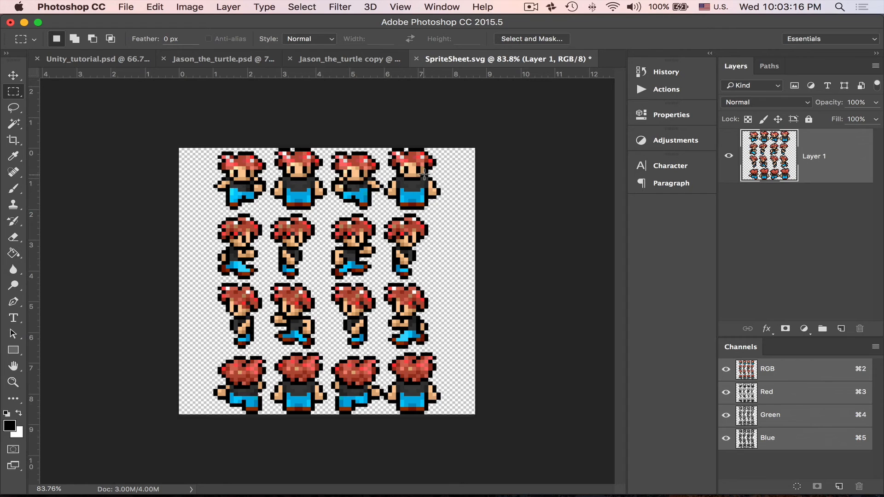
- Switch to Photoshop, marquee-select the fourth character in the sprite sheet's top row and nudge it right, away from its neighbour
{"action": "scroll", "coordinate": [444, 142], "scroll_direction": "up", "scroll_amount": 8, "text": "alt"}
{"action": "scroll", "coordinate": [423, 282], "scroll_direction": "down", "scroll_amount": 6, "text": "alt"}
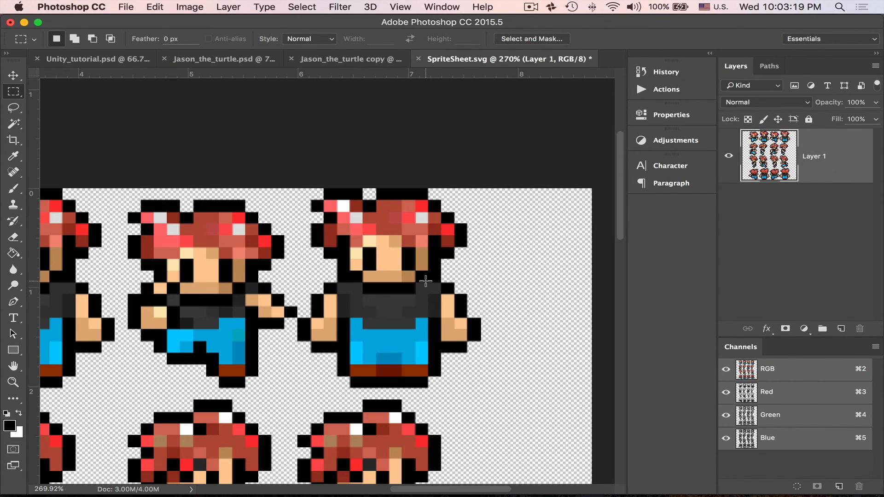
{"action": "scroll", "coordinate": [462, 171], "scroll_direction": "up", "scroll_amount": 2}
{"action": "scroll", "coordinate": [462, 171], "scroll_direction": "down", "scroll_amount": 2}
{"action": "left_click_drag", "start_coordinate": [503, 128], "coordinate": [296, 334]}
{"action": "key", "text": "v"}
{"action": "key", "text": "Right"}
{"action": "key", "text": "Right"}
{"action": "key", "text": "Right"}
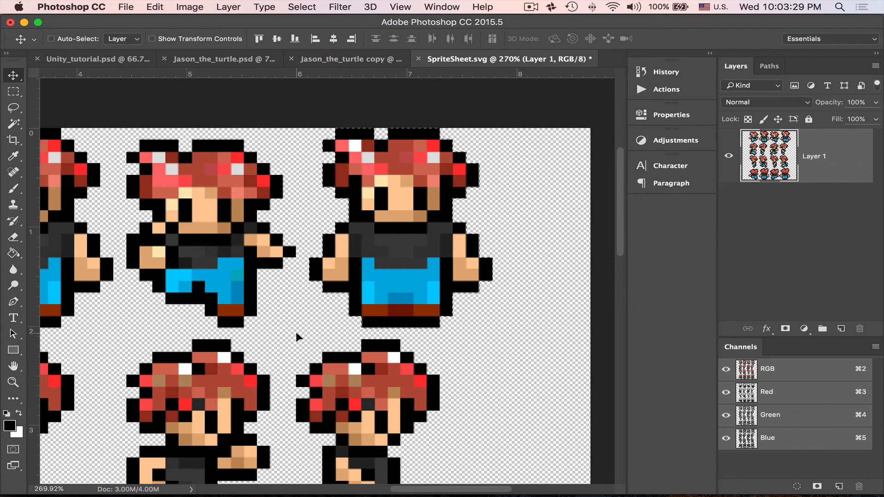
- Marquee-select the fourth character in the sprite sheet's last row and nudge it right, clear of the third character
{"action": "scroll", "coordinate": [400, 289], "scroll_direction": "down", "scroll_amount": 20}
{"action": "scroll", "coordinate": [399, 290], "scroll_direction": "up", "scroll_amount": 9}
{"action": "key", "text": "m"}
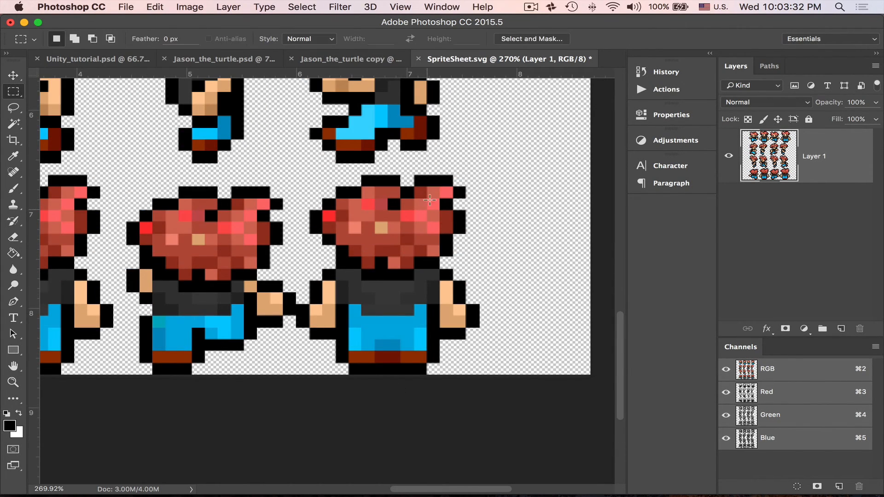
{"action": "left_click_drag", "start_coordinate": [499, 165], "coordinate": [295, 426]}
{"action": "key", "text": "v"}
{"action": "key", "text": "Right"}
{"action": "key", "text": "Right"}
{"action": "key", "text": "Right"}
{"action": "key", "text": "Right"}
{"action": "key", "text": "Right"}
{"action": "key", "text": "Right"}
{"action": "key", "text": "Right"}
{"action": "key", "text": "Right"}
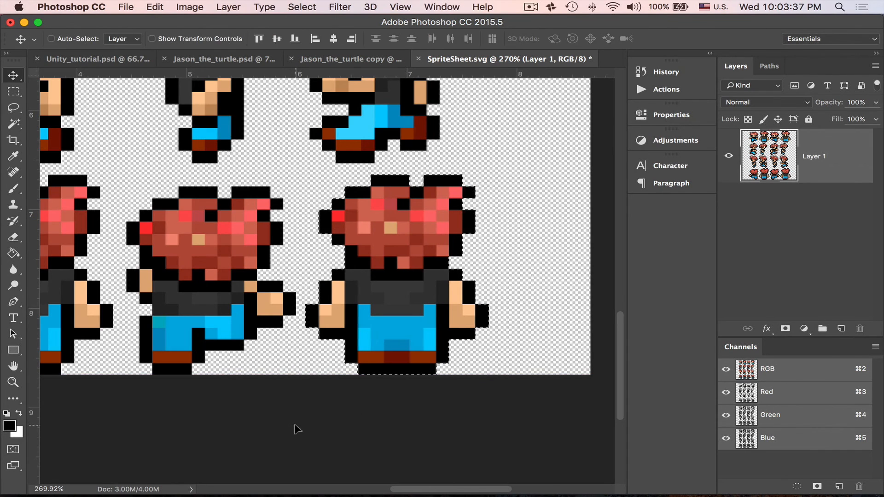
- Export the corrected sprite sheet from Photoshop to update the Character_SpriteSheet texture
{"action": "left_click", "coordinate": [126, 7]}
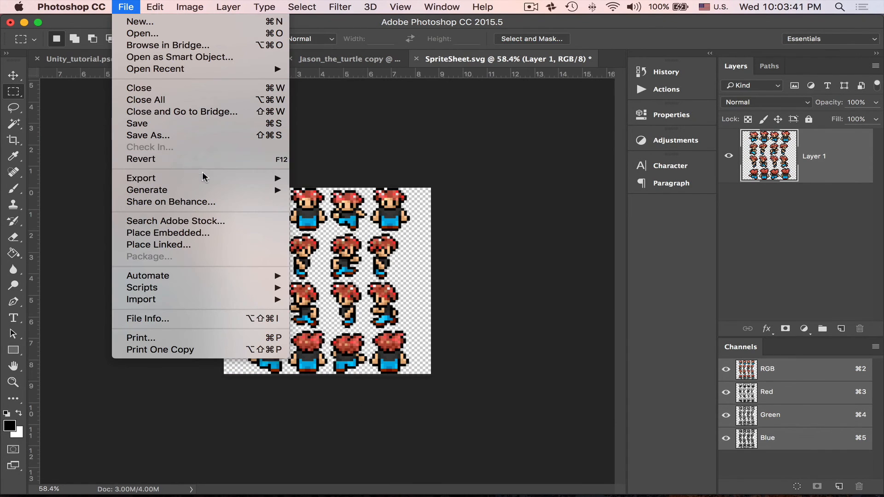
{"action": "mouse_move", "coordinate": [205, 179]}
{"action": "left_click", "coordinate": [336, 229]}
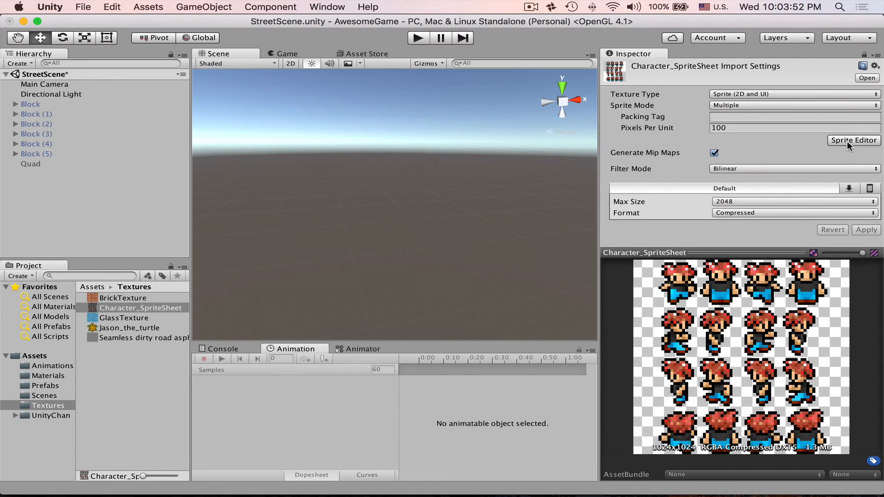
- In Unity's Sprite Editor, slice the updated sheet with Automatic type, Center pivot and Delete Existing method, and apply it when closing
{"action": "left_click", "coordinate": [843, 141]}
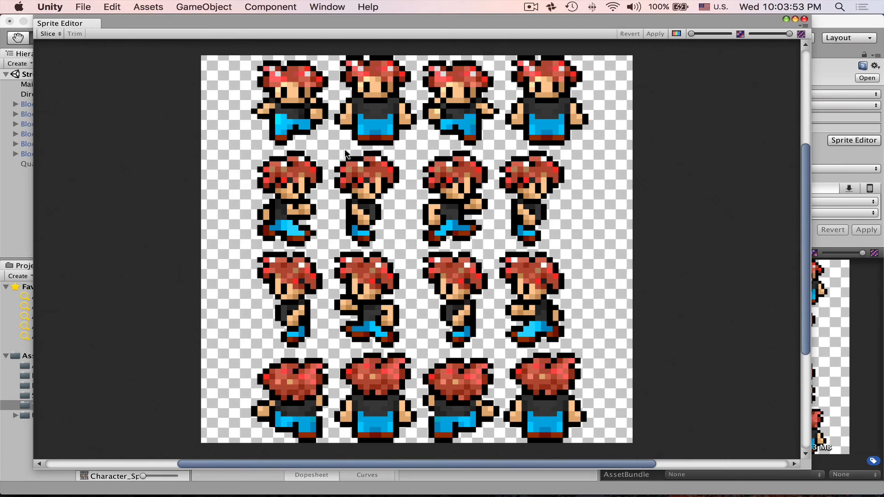
{"action": "left_click", "coordinate": [50, 34]}
{"action": "left_click", "coordinate": [193, 116]}
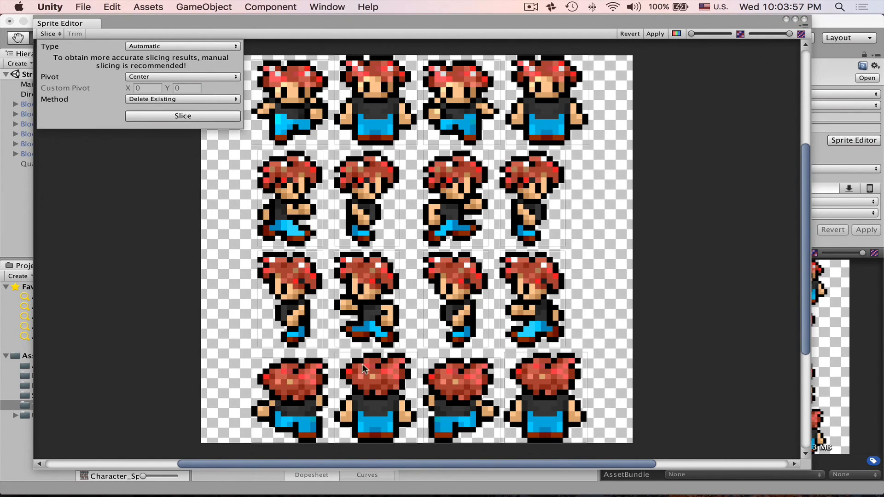
{"action": "left_click", "coordinate": [805, 18]}
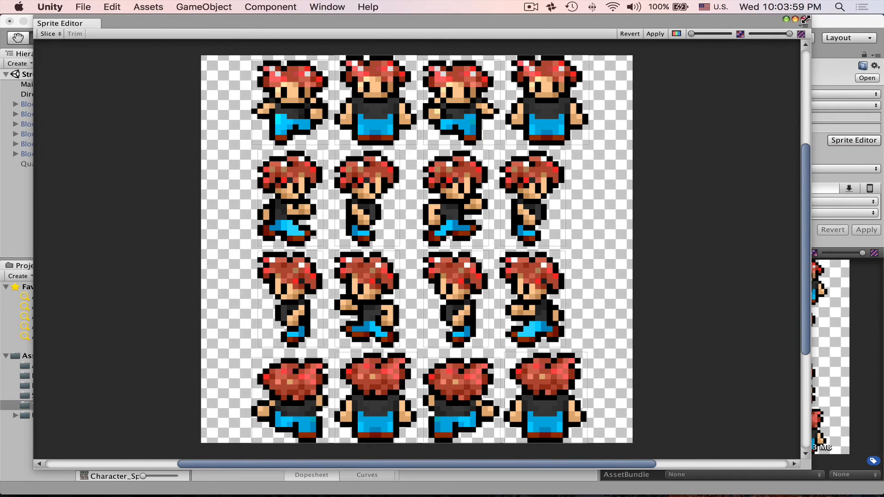
{"action": "left_click", "coordinate": [545, 188]}
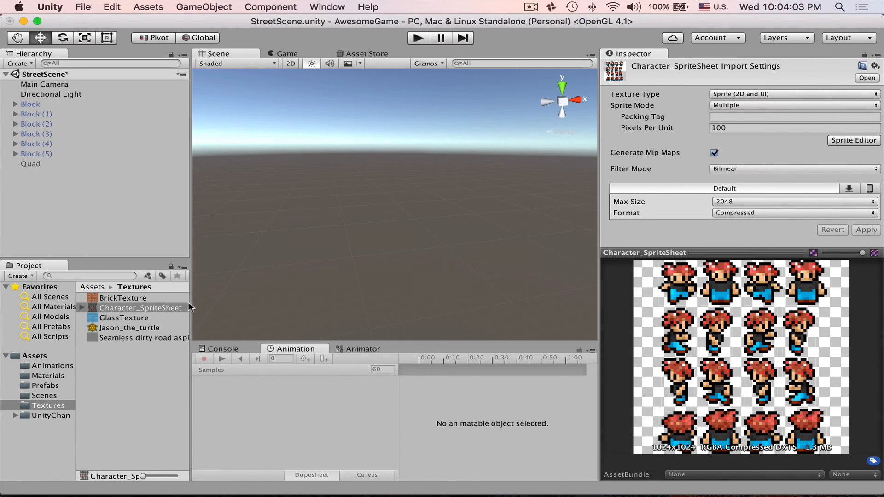
- Expand the Character_SpriteSheet texture in the Textures folder and preview its sliced sprites one after another
{"action": "left_click", "coordinate": [80, 307]}
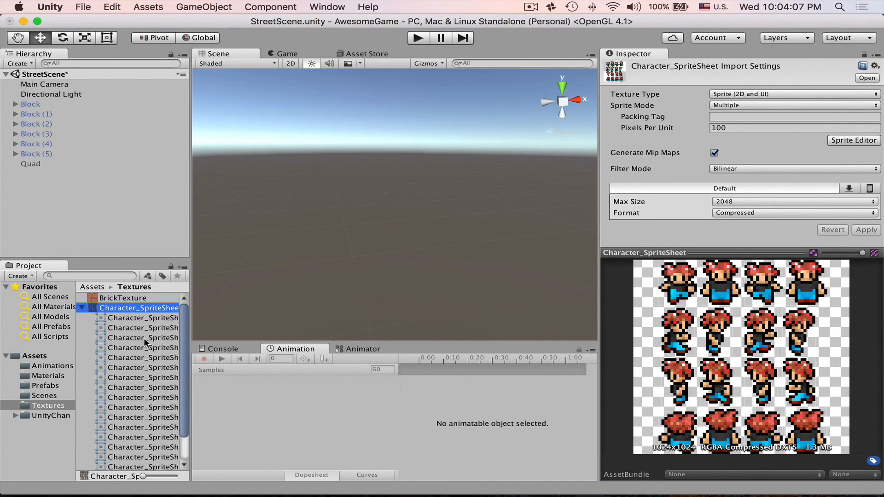
{"action": "left_click", "coordinate": [145, 319]}
{"action": "key", "text": "Down"}
{"action": "key", "text": "Down"}
{"action": "key", "text": "Down"}
{"action": "key", "text": "Down"}
{"action": "key", "text": "Down"}
{"action": "key", "text": "Down"}
{"action": "key", "text": "Down"}
{"action": "key", "text": "Down"}
{"action": "key", "text": "Down"}
{"action": "key", "text": "Down"}
{"action": "key", "text": "Down"}
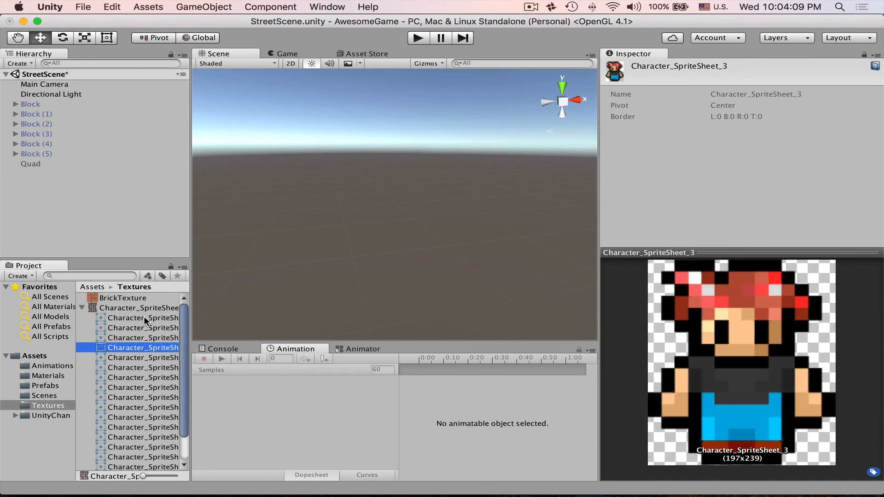
{"action": "left_click", "coordinate": [81, 308]}
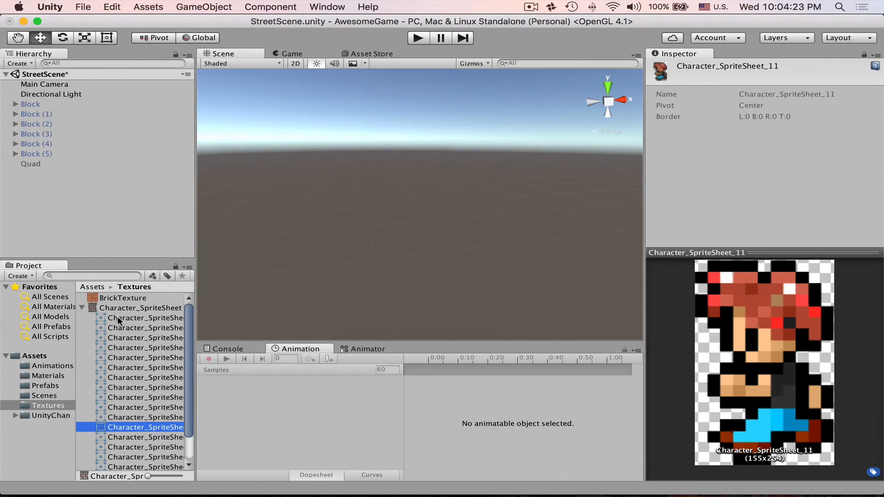
- Compare the side-view walking sprites around Character_SpriteSheet_4 in the preview
{"action": "left_click", "coordinate": [158, 348]}
{"action": "left_click", "coordinate": [156, 358]}
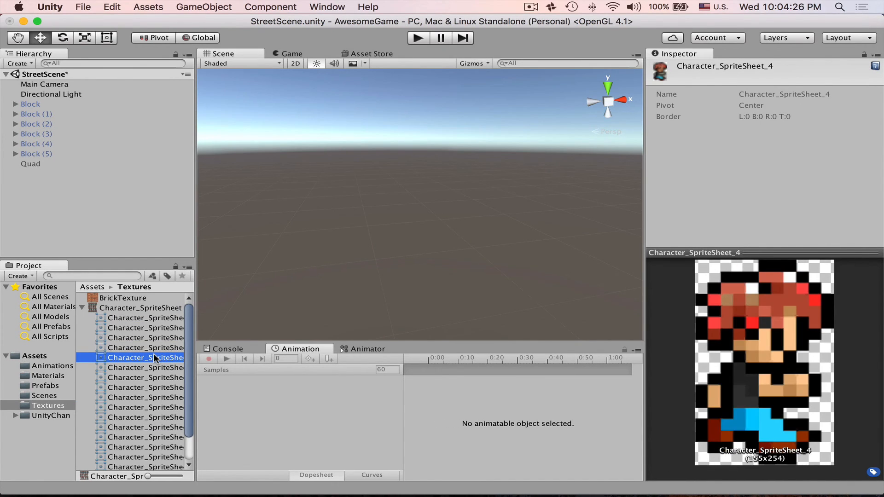
{"action": "key", "text": "Down"}
{"action": "key", "text": "Down"}
{"action": "key", "text": "Down"}
{"action": "key", "text": "Up"}
{"action": "key", "text": "Up"}
{"action": "key", "text": "Up"}
{"action": "key", "text": "Down"}
{"action": "key", "text": "Up"}
- Add Character_SpriteSheet_4 and Character_SpriteSheet_0 to the scene and move Character_SpriteSheet_0 along X to about 2.42
{"action": "left_click_drag", "start_coordinate": [132, 359], "coordinate": [37, 215]}
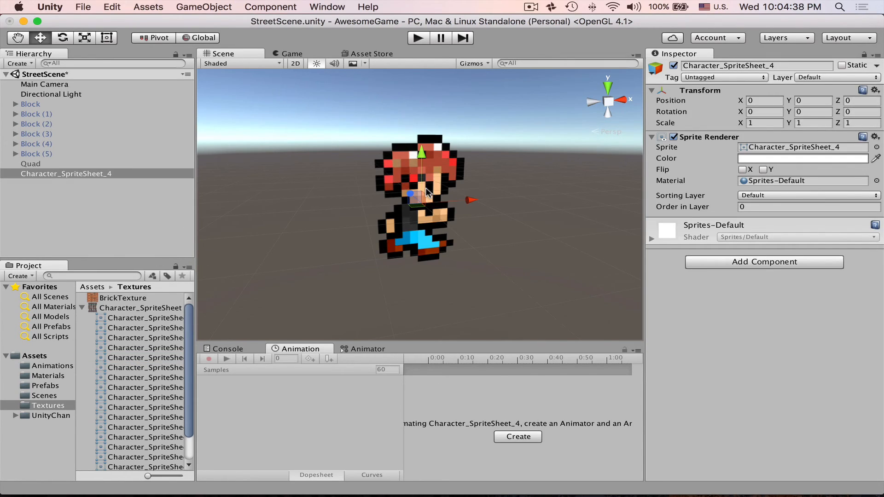
{"action": "left_click_drag", "start_coordinate": [416, 211], "coordinate": [436, 213], "text": "alt"}
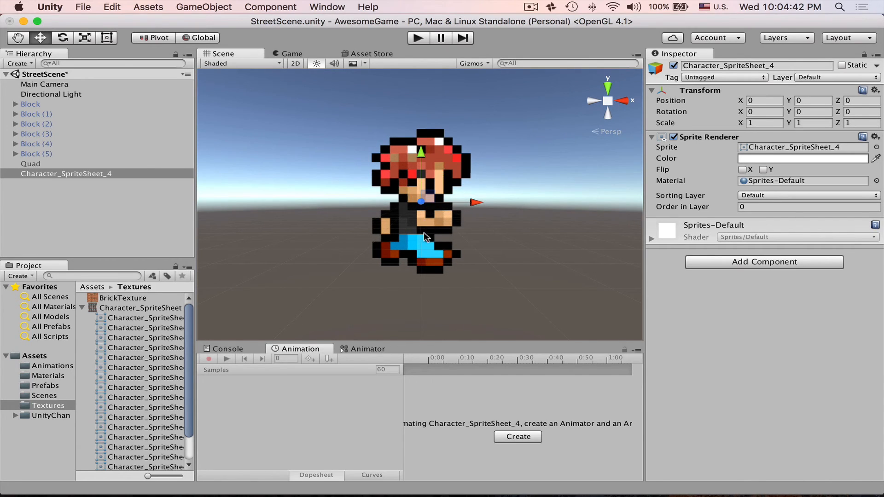
{"action": "left_click_drag", "start_coordinate": [156, 311], "coordinate": [44, 228]}
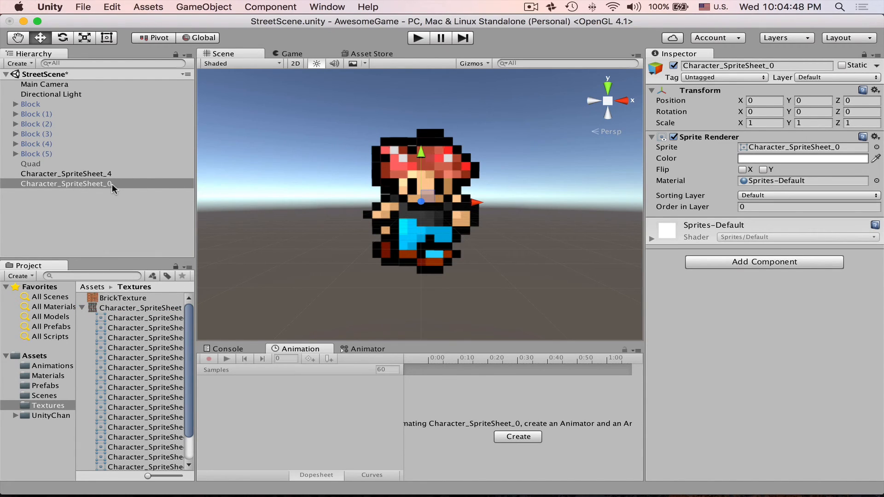
{"action": "left_click_drag", "start_coordinate": [477, 202], "coordinate": [642, 210]}
{"action": "middle_click_drag", "start_coordinate": [527, 212], "coordinate": [445, 217], "text": "alt"}
{"action": "left_click_drag", "start_coordinate": [445, 217], "coordinate": [424, 166], "text": "alt"}
{"action": "scroll", "coordinate": [437, 244], "scroll_direction": "down", "scroll_amount": 2, "text": "alt"}
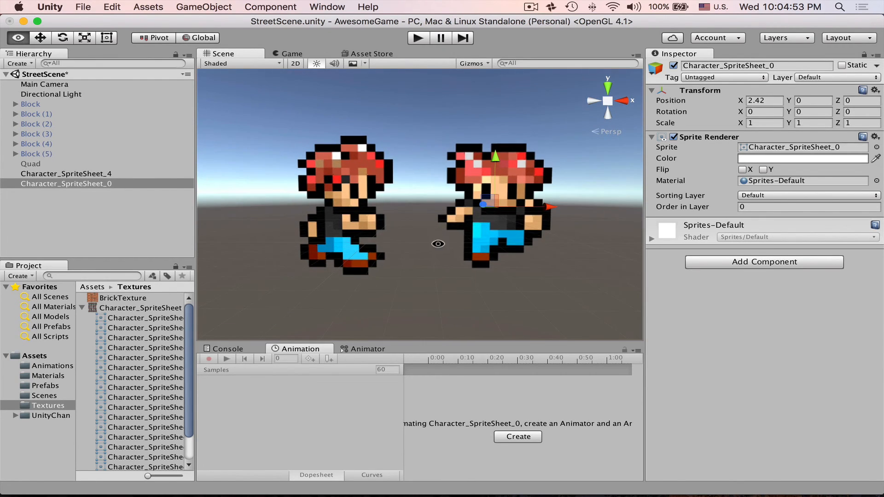
- Add the standing side-view sprite Character_SpriteSheet_5 to the scene hierarchy
{"action": "left_click", "coordinate": [76, 174]}
{"action": "left_click", "coordinate": [164, 358]}
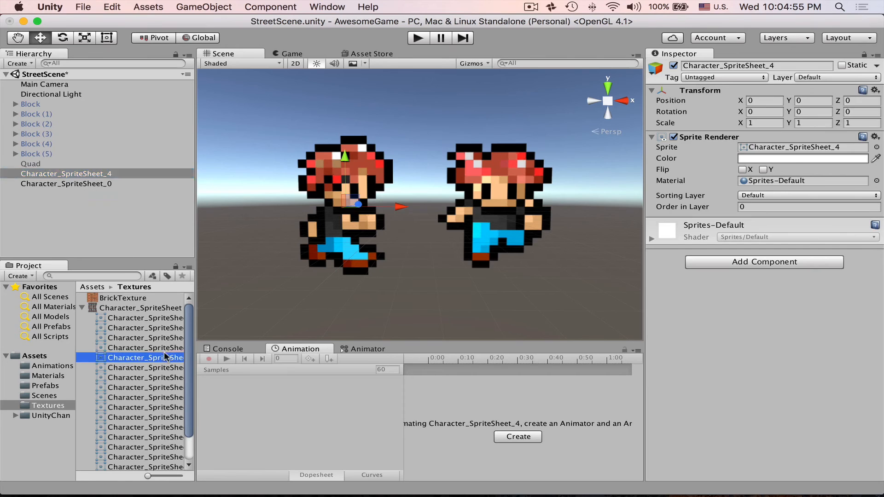
{"action": "key", "text": "Down"}
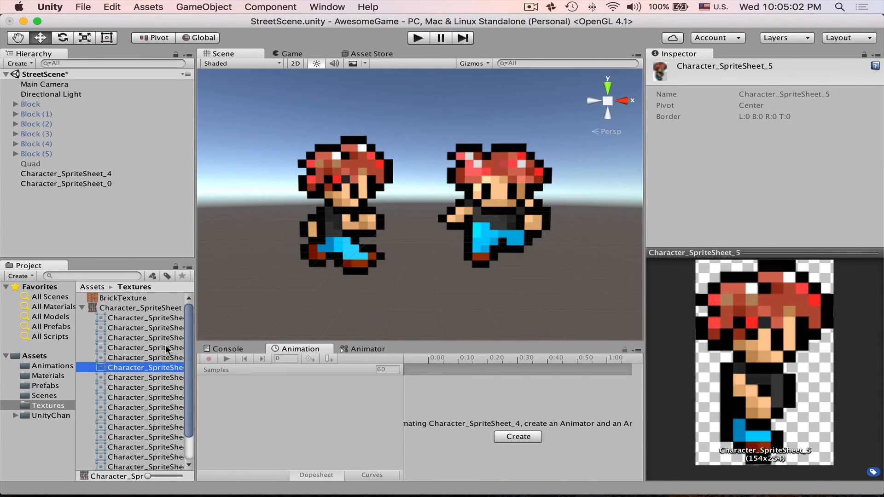
{"action": "left_click_drag", "start_coordinate": [159, 369], "coordinate": [111, 184]}
- Delete the Character_SpriteSheet_4 and Character_SpriteSheet_0 objects from the scene
{"action": "left_click", "coordinate": [111, 184]}
{"action": "left_click", "coordinate": [112, 174], "text": "shift"}
{"action": "key", "text": "super+BackSpace"}
- Create a new animation clip named Character_walk for the Character_SpriteSheet_5 object, saved in the Animations folder
{"action": "left_click", "coordinate": [111, 174]}
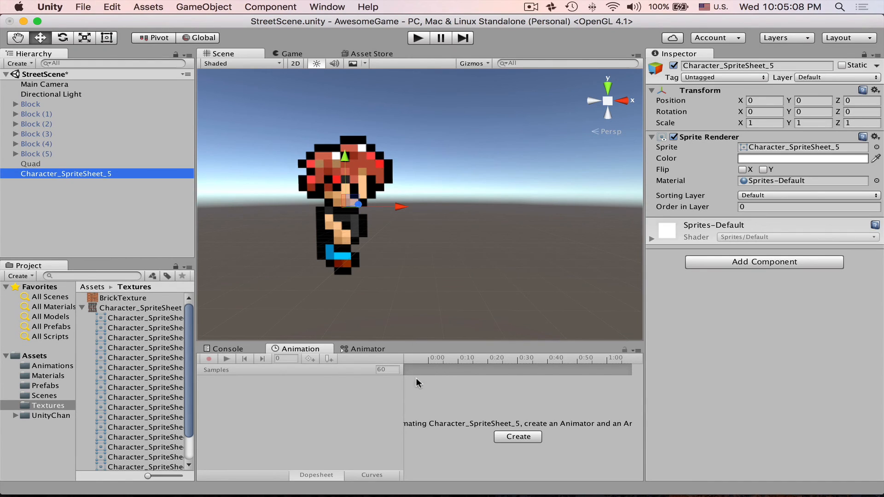
{"action": "left_click", "coordinate": [519, 437]}
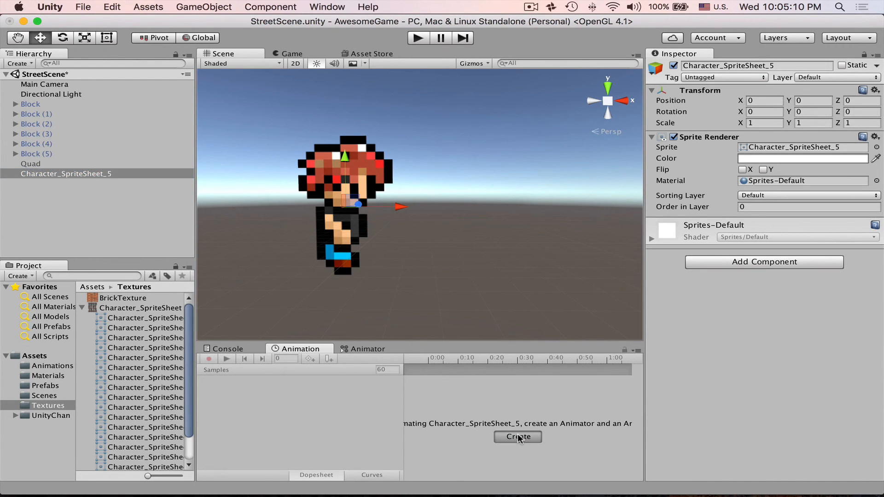
{"action": "left_click", "coordinate": [519, 170]}
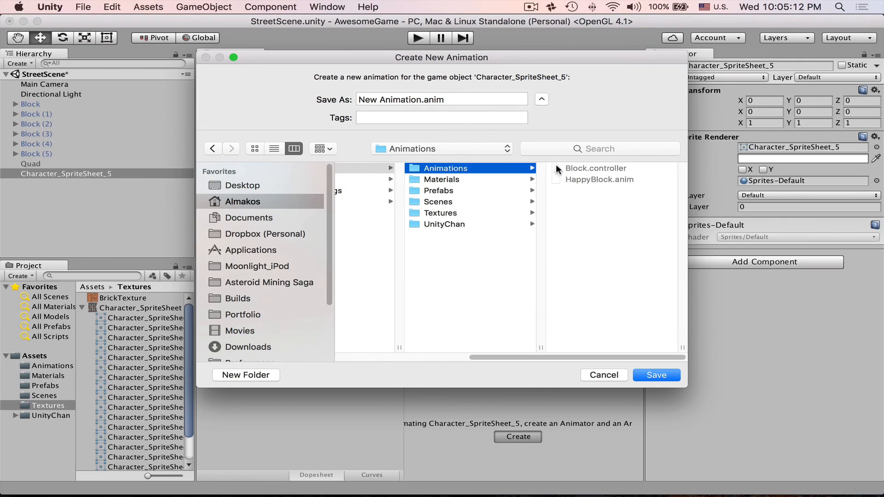
{"action": "left_click", "coordinate": [420, 100]}
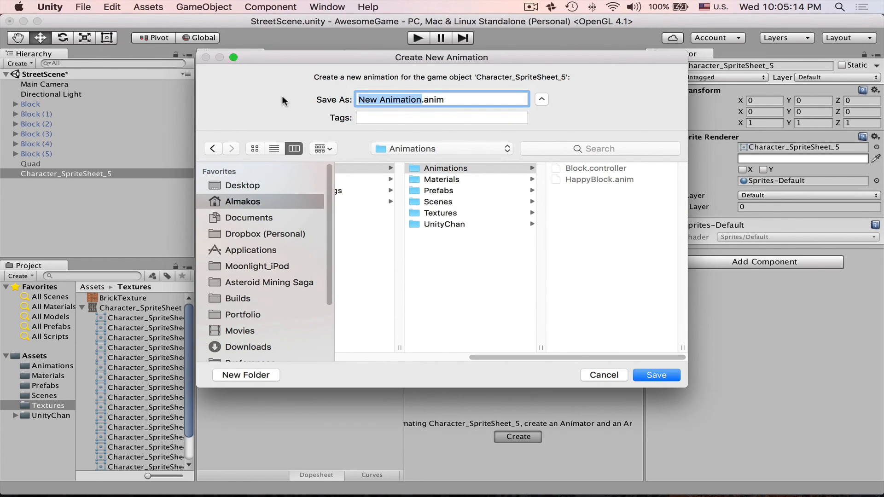
{"action": "type", "text": "Chara"}
{"action": "type", "text": "cter_walk"}
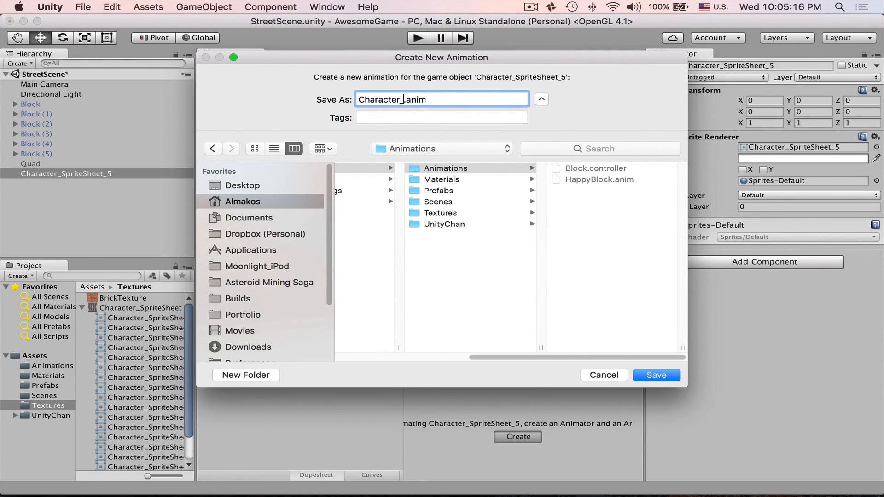
{"action": "key", "text": "Return"}
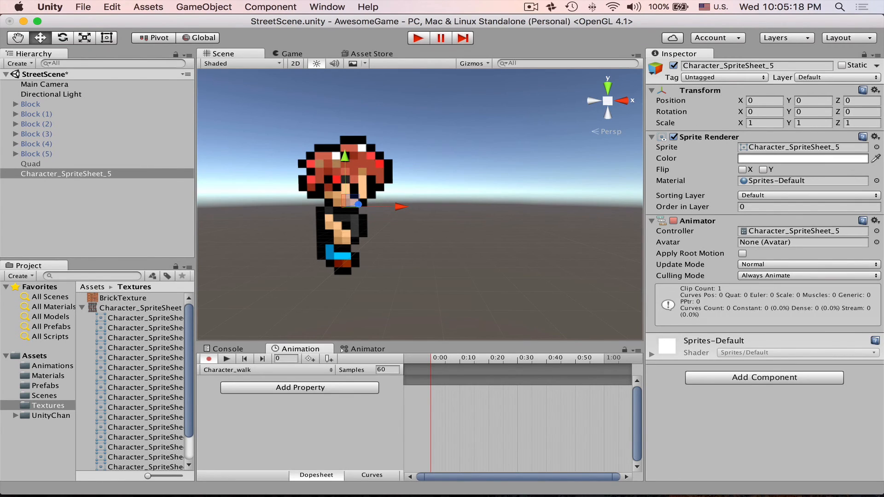
- Make the sprite asset names fully readable and compare the walking poses around Character_SpriteSheet_4 through Character_SpriteSheet_7 in the preview
{"action": "left_click_drag", "start_coordinate": [196, 328], "coordinate": [217, 328]}
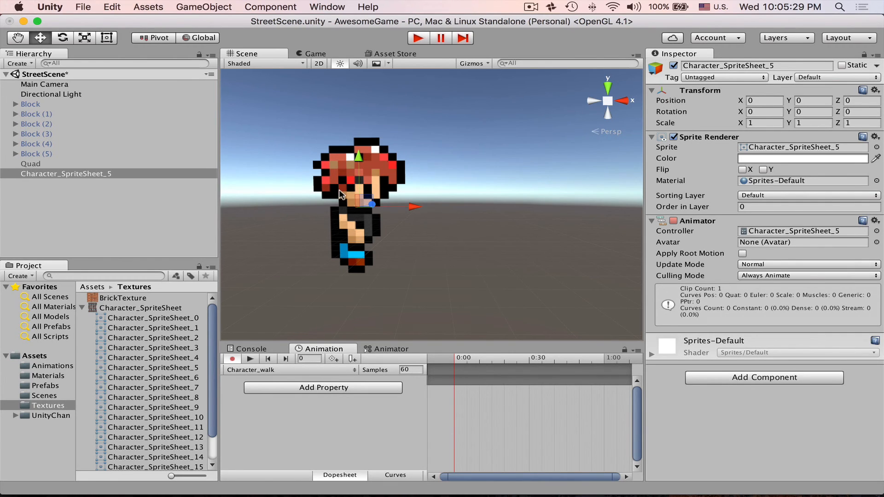
{"action": "left_click", "coordinate": [189, 359]}
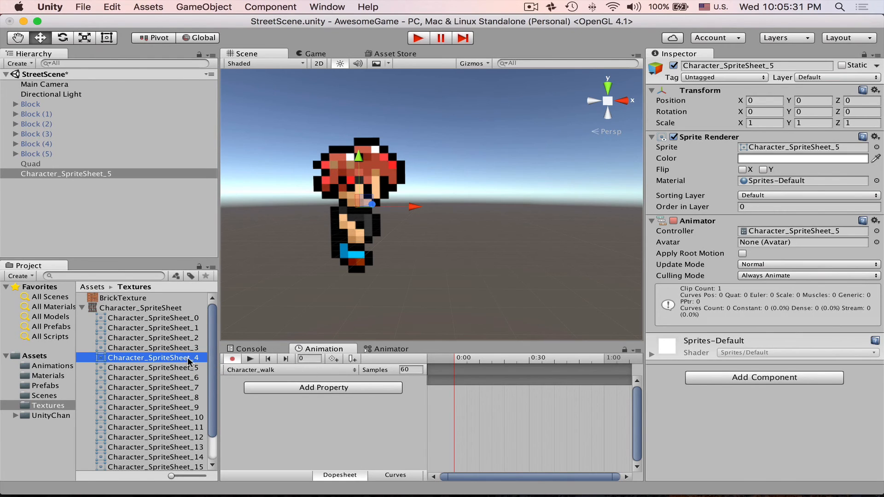
{"action": "key", "text": "Down"}
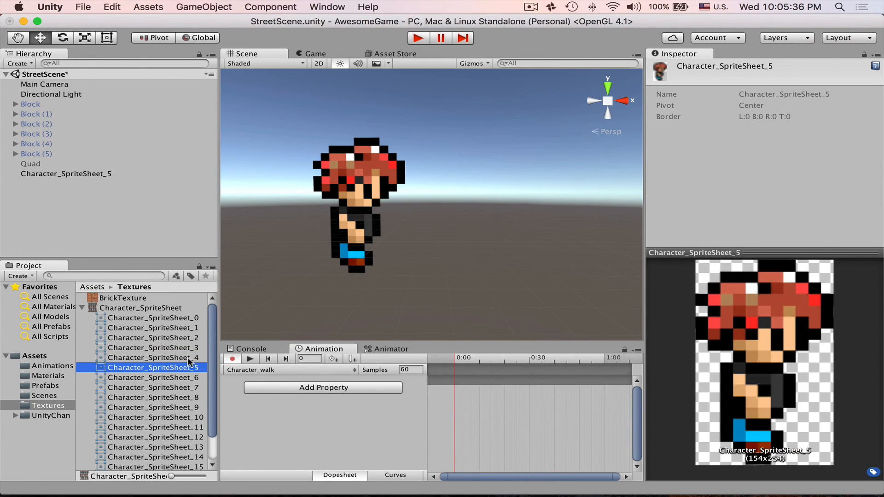
{"action": "key", "text": "Down"}
{"action": "key", "text": "Down"}
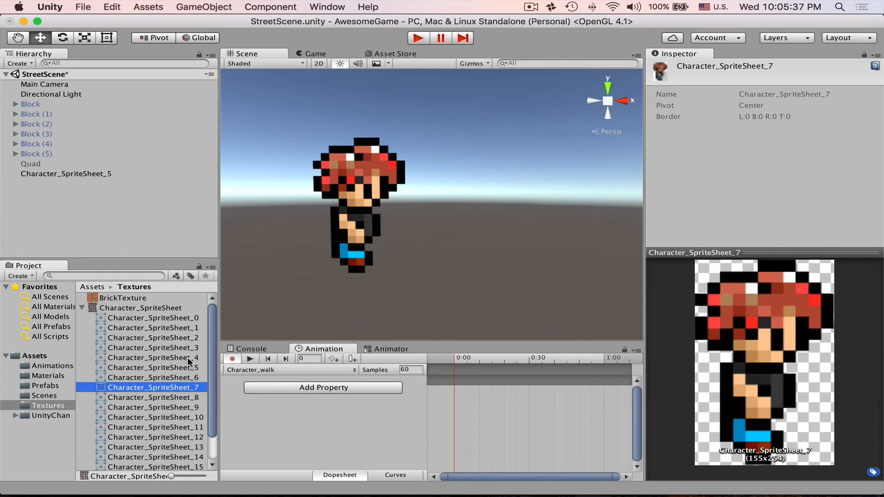
{"action": "key", "text": "Up"}
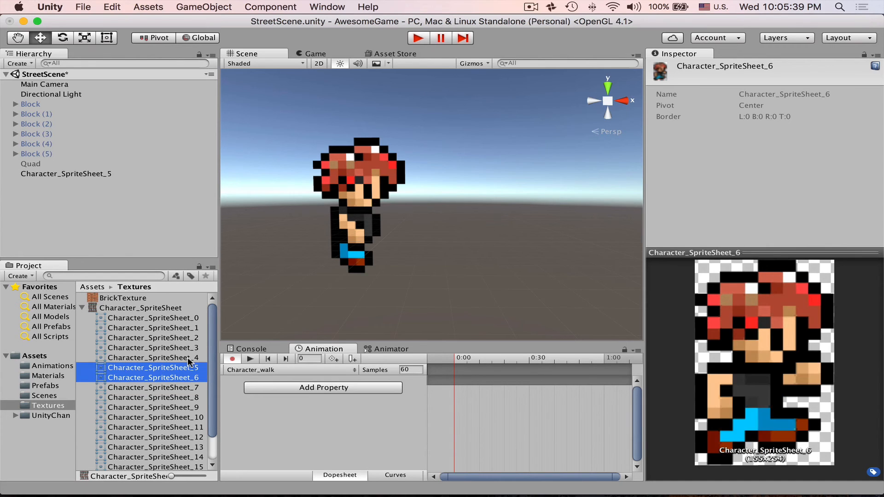
{"action": "key", "text": "shift+Up"}
{"action": "key", "text": "shift+Up"}
{"action": "key", "text": "shift+Up"}
{"action": "left_click", "coordinate": [186, 330]}
{"action": "left_click", "coordinate": [187, 349]}
- Add Character_SpriteSheet_4 at frame 0 and Character_SpriteSheet_5 at frame 3 of the Character_walk timeline
{"action": "left_click_drag", "start_coordinate": [183, 356], "coordinate": [458, 386]}
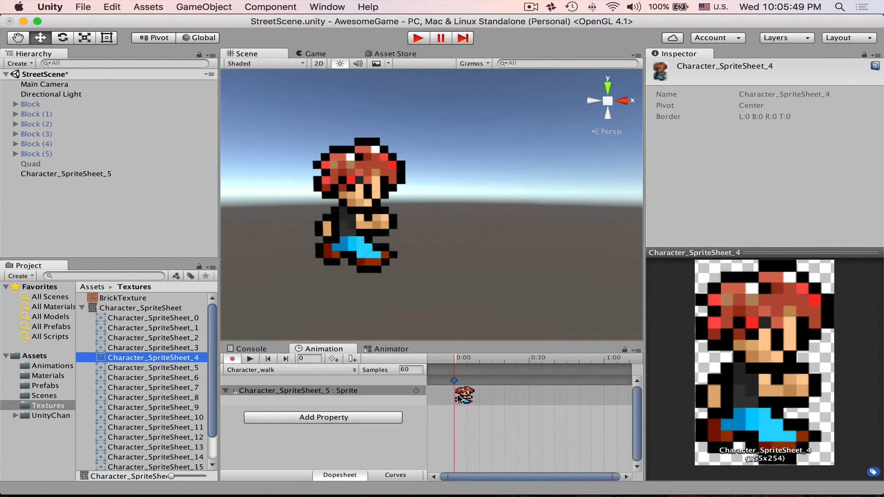
{"action": "left_click_drag", "start_coordinate": [179, 371], "coordinate": [482, 383]}
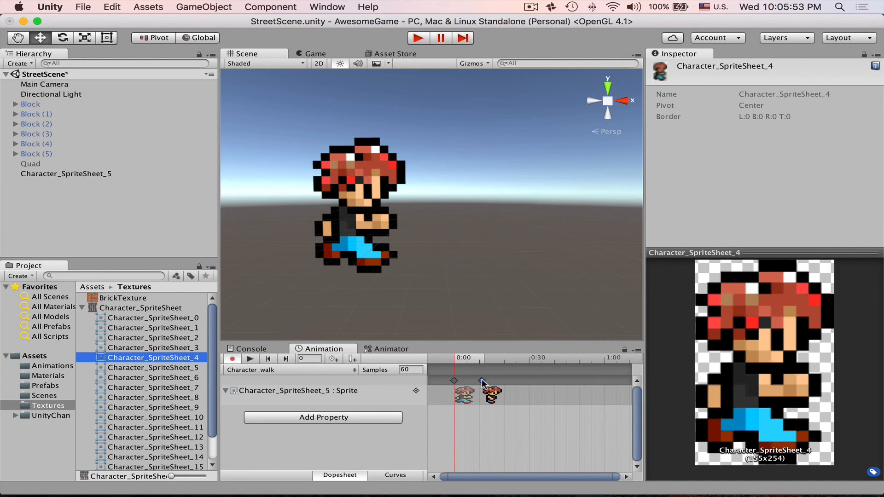
{"action": "scroll", "coordinate": [518, 458], "scroll_direction": "up", "scroll_amount": 3}
{"action": "left_click_drag", "start_coordinate": [522, 478], "coordinate": [456, 473]}
{"action": "scroll", "coordinate": [494, 422], "scroll_direction": "up", "scroll_amount": 3}
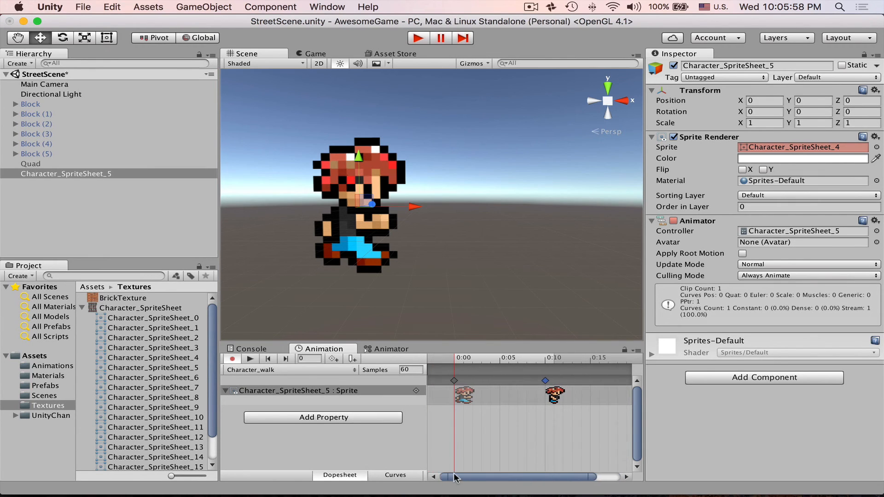
{"action": "left_click_drag", "start_coordinate": [547, 386], "coordinate": [483, 385]}
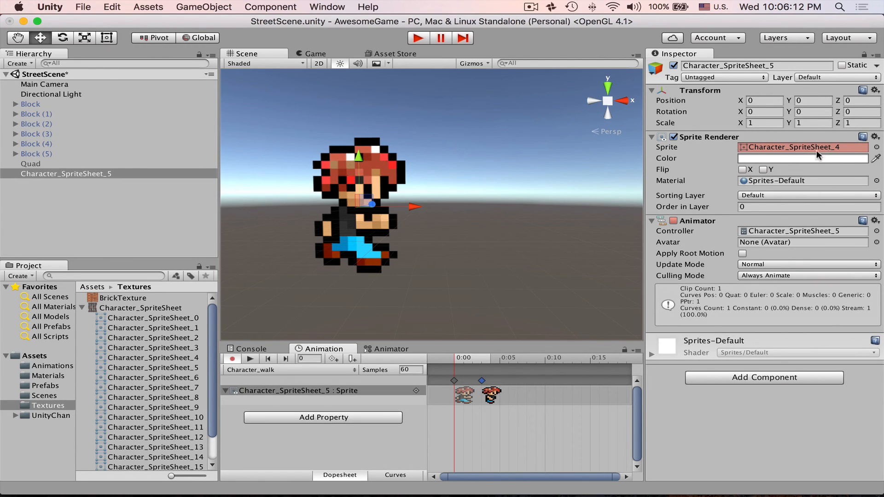
- Append keyframes to Character_walk: Character_SpriteSheet_5 at frame 6, Character_SpriteSheet_6 at frame 9 and Character_SpriteSheet_7 at frame 12
{"action": "left_click_drag", "start_coordinate": [155, 369], "coordinate": [508, 383]}
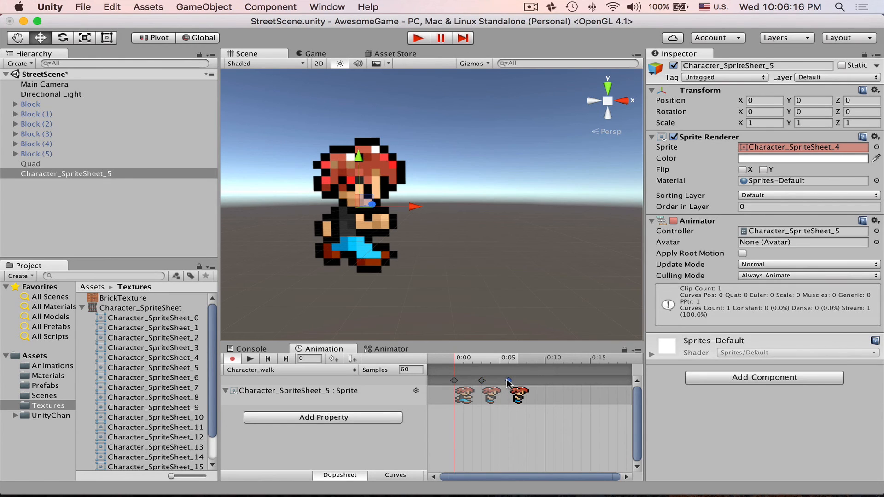
{"action": "left_click", "coordinate": [177, 378]}
{"action": "left_click_drag", "start_coordinate": [178, 378], "coordinate": [537, 382]}
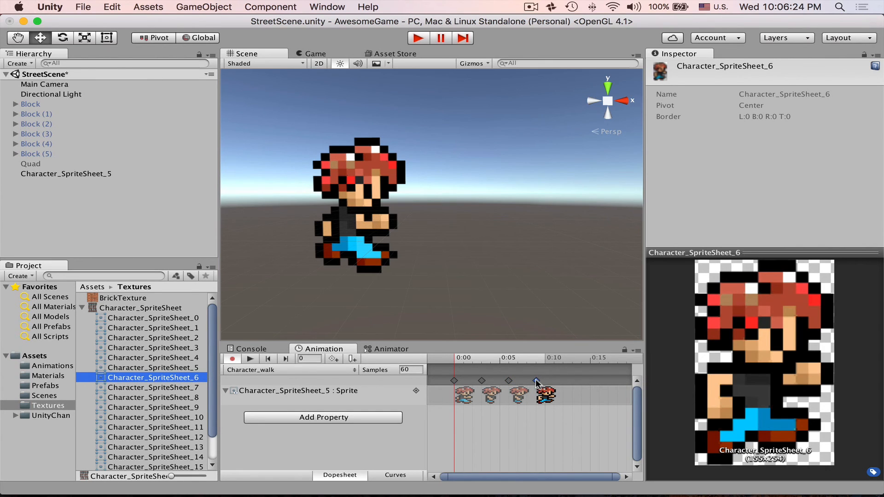
{"action": "left_click", "coordinate": [174, 387]}
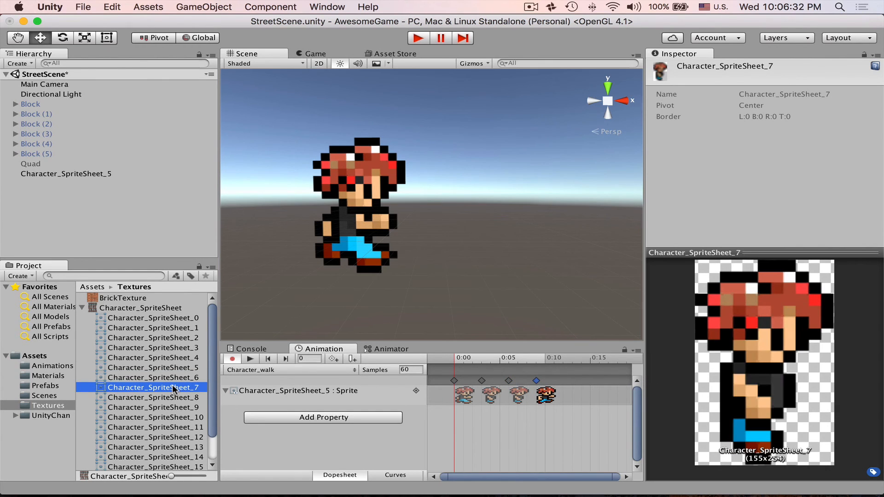
{"action": "left_click_drag", "start_coordinate": [174, 388], "coordinate": [558, 393]}
{"action": "scroll", "coordinate": [582, 380], "scroll_direction": "down", "scroll_amount": 5}
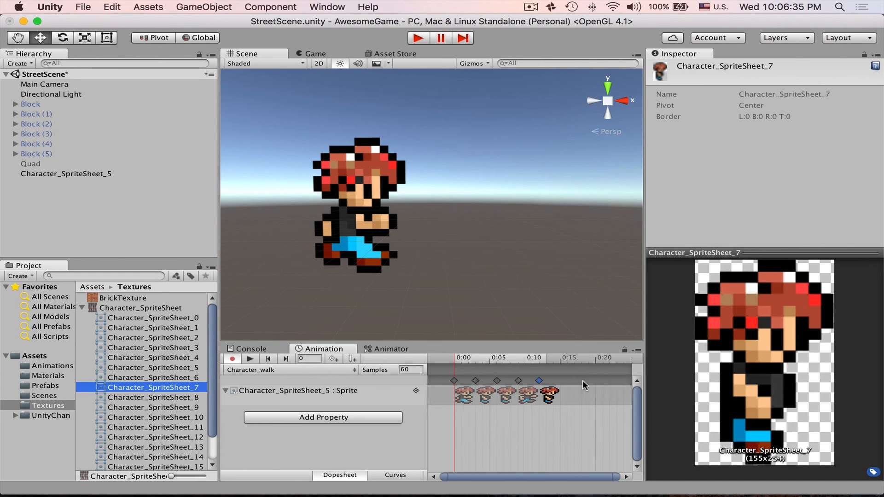
- Preview the walk animation and stretch its keyframes to five-frame spacing, with the last one at 0:20
{"action": "left_click", "coordinate": [249, 359]}
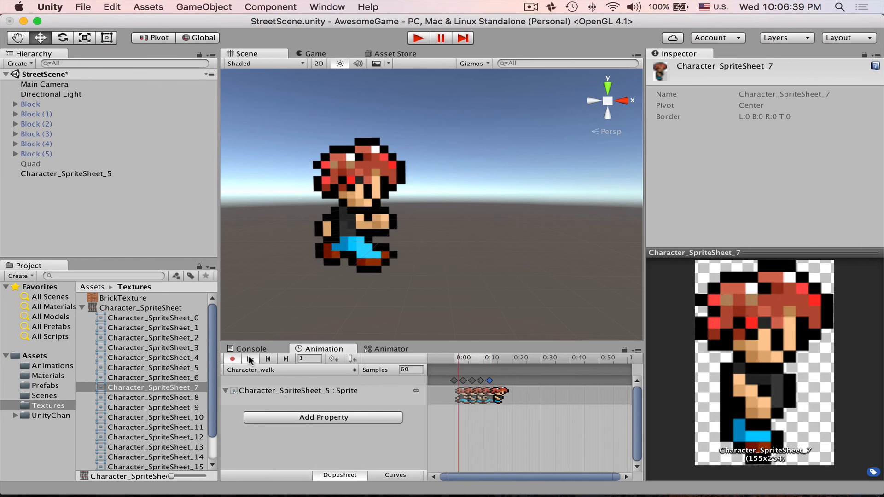
{"action": "left_click", "coordinate": [249, 360]}
{"action": "scroll", "coordinate": [500, 392], "scroll_direction": "up", "scroll_amount": 3}
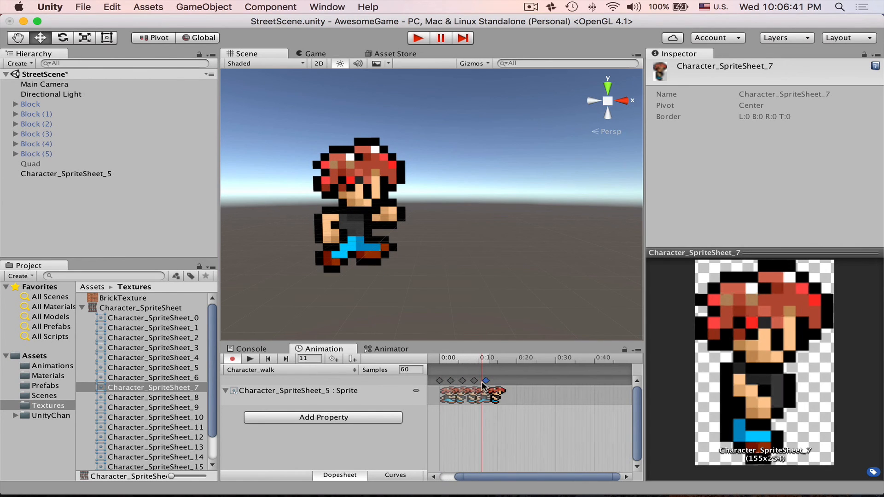
{"action": "left_click", "coordinate": [515, 379]}
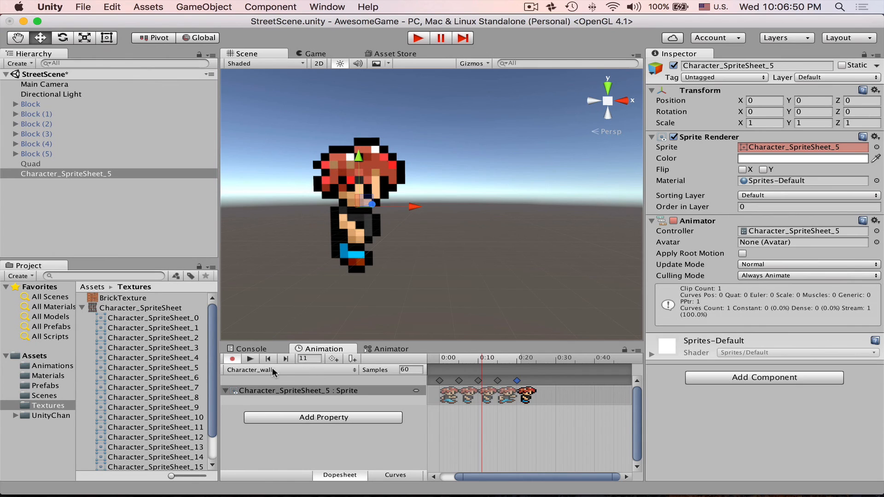
{"action": "left_click", "coordinate": [250, 359]}
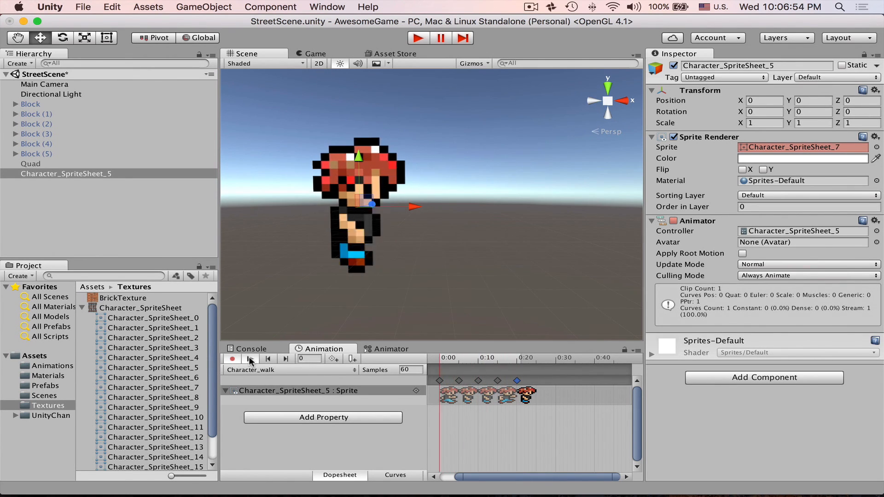
- Add two more Character_SpriteSheet_5 sprites to the scene, at about X -2.96, Y 2.15 and X 3.47, Y -0.12
{"action": "scroll", "coordinate": [343, 272], "scroll_direction": "down", "scroll_amount": 3}
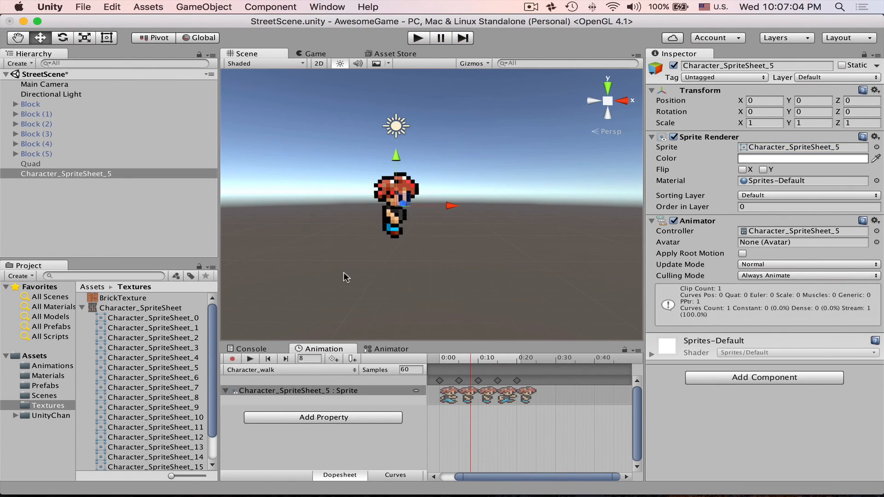
{"action": "left_click", "coordinate": [150, 318]}
{"action": "left_click", "coordinate": [175, 358]}
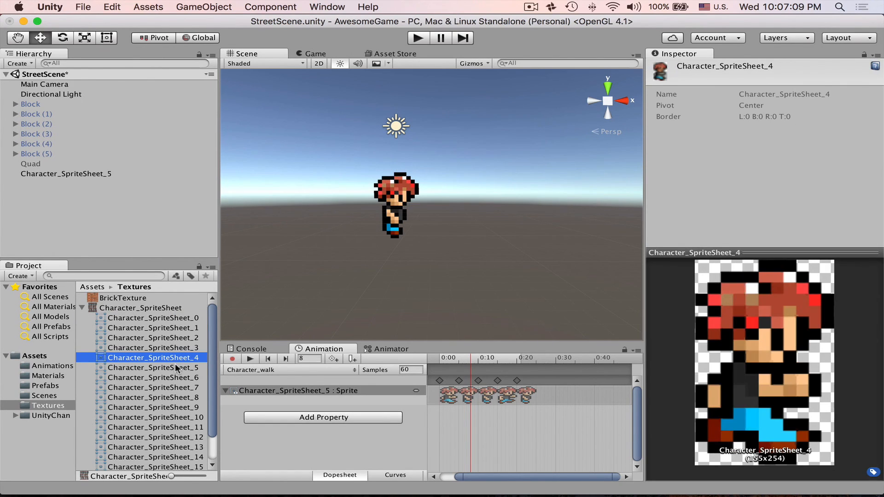
{"action": "left_click", "coordinate": [177, 367]}
{"action": "left_click_drag", "start_coordinate": [181, 367], "coordinate": [312, 150]}
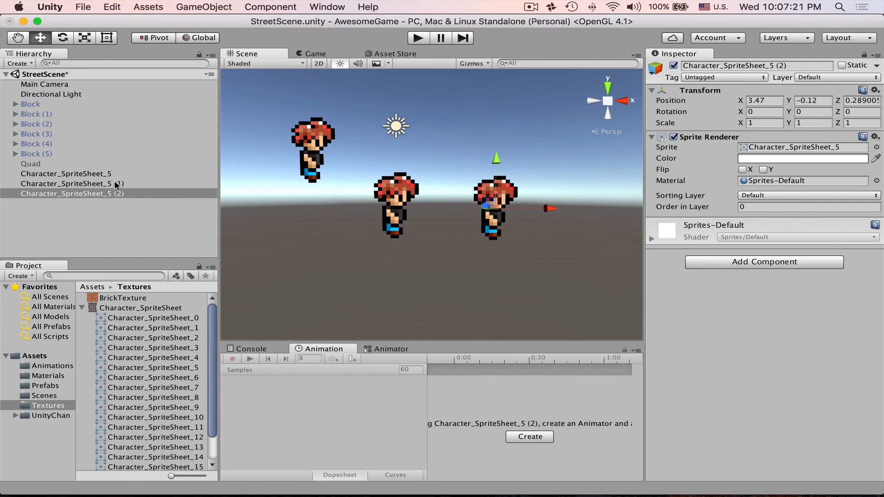
- Copy the Animator component of Character_SpriteSheet_5 and paste it as a new component onto Character_SpriteSheet_5 (1) and (2)
{"action": "left_click", "coordinate": [103, 173]}
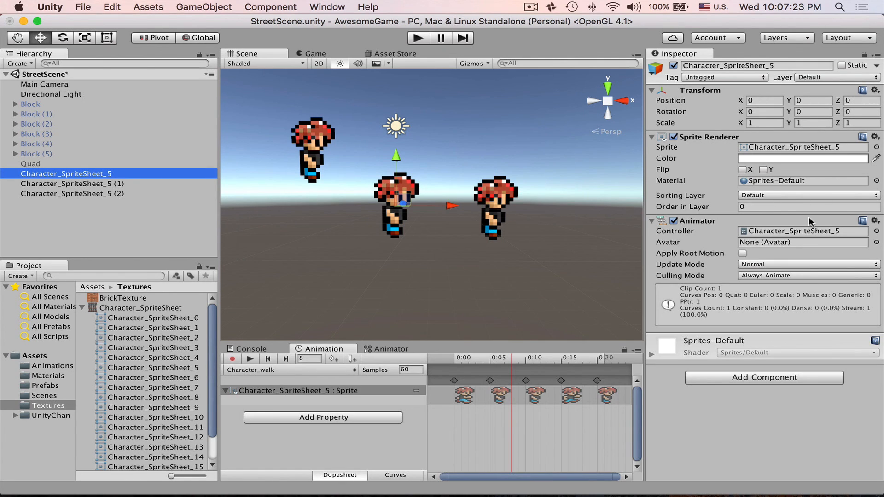
{"action": "left_click", "coordinate": [875, 222]}
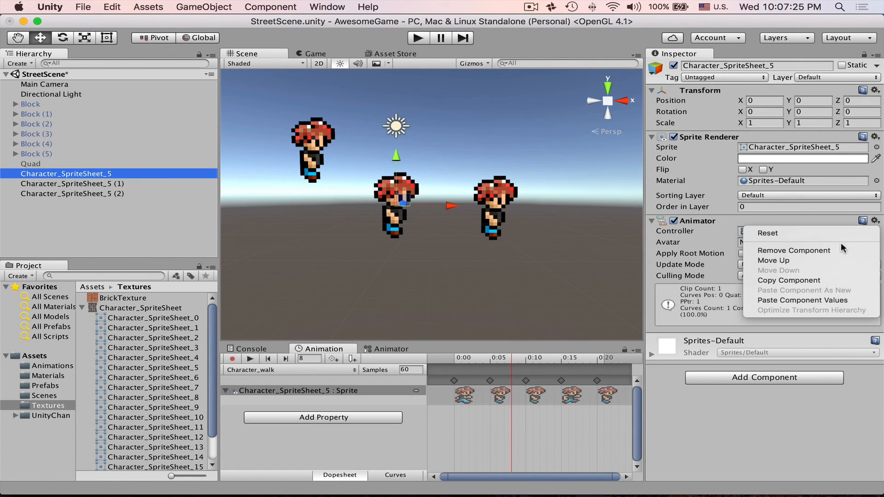
{"action": "left_click", "coordinate": [817, 281]}
{"action": "left_click", "coordinate": [145, 183]}
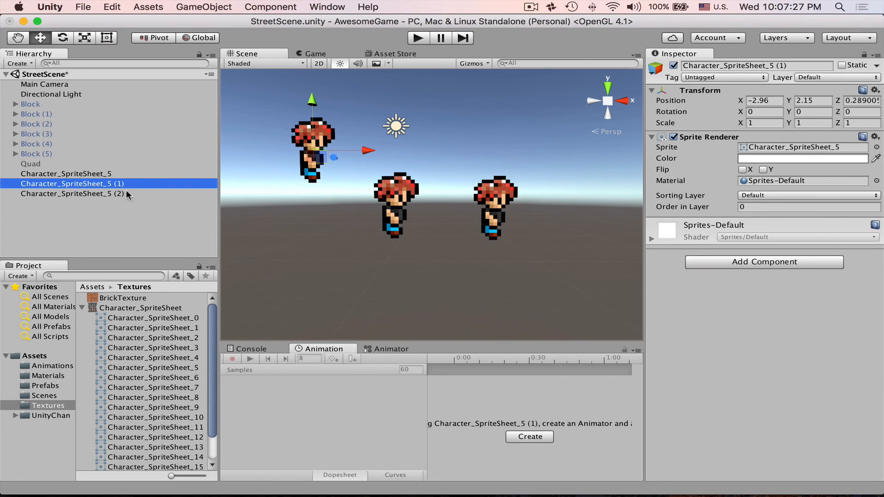
{"action": "left_click", "coordinate": [128, 194], "text": "shift"}
{"action": "left_click", "coordinate": [875, 138]}
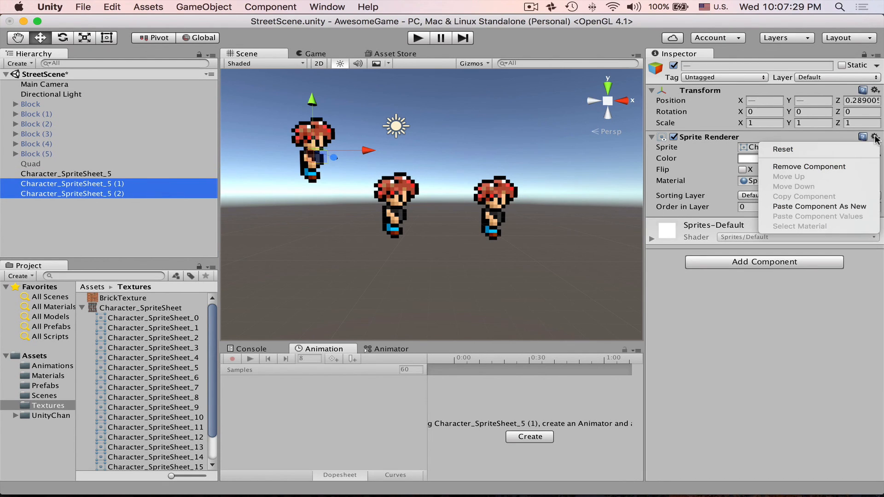
{"action": "left_click", "coordinate": [876, 135]}
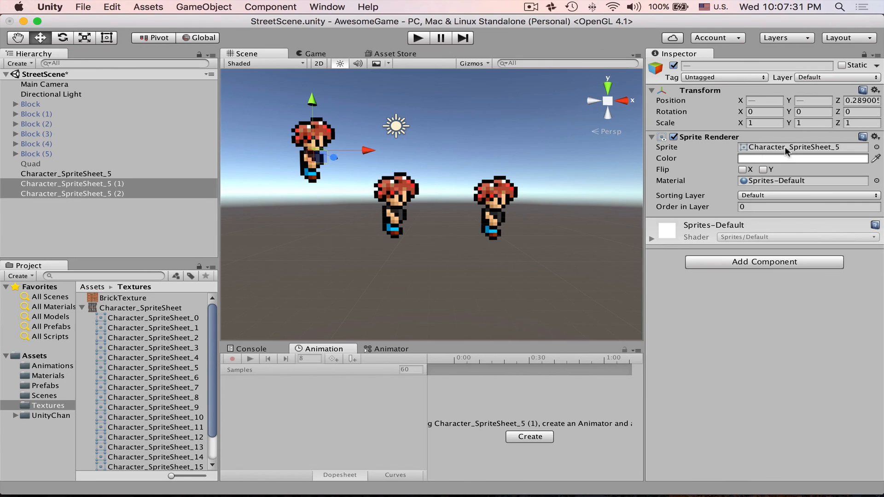
{"action": "left_click", "coordinate": [876, 91]}
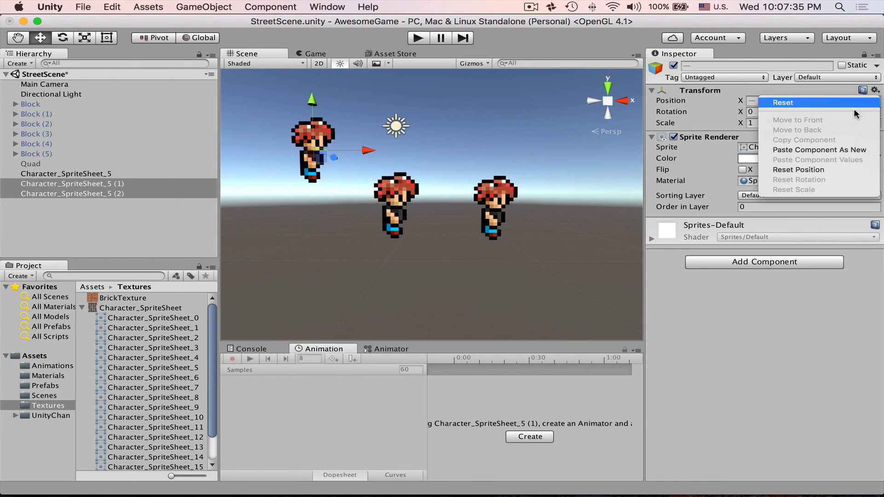
{"action": "left_click", "coordinate": [829, 150]}
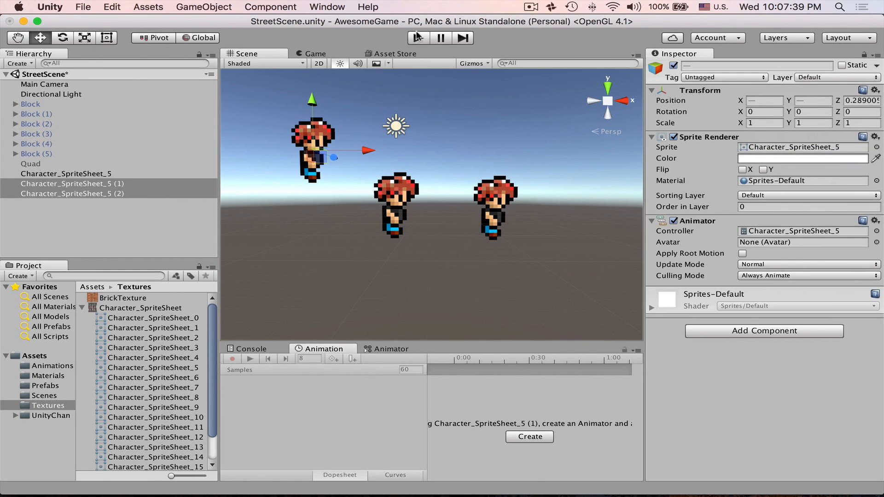
- Run the scene to check the walk animation on all three characters, and widen the hierarchy and project area slightly
{"action": "left_click", "coordinate": [418, 37]}
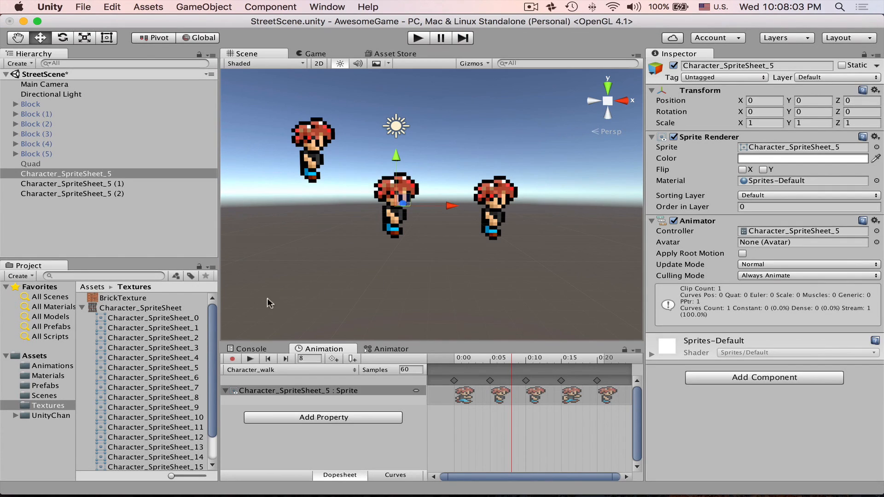
{"action": "left_click_drag", "start_coordinate": [220, 305], "coordinate": [234, 306]}
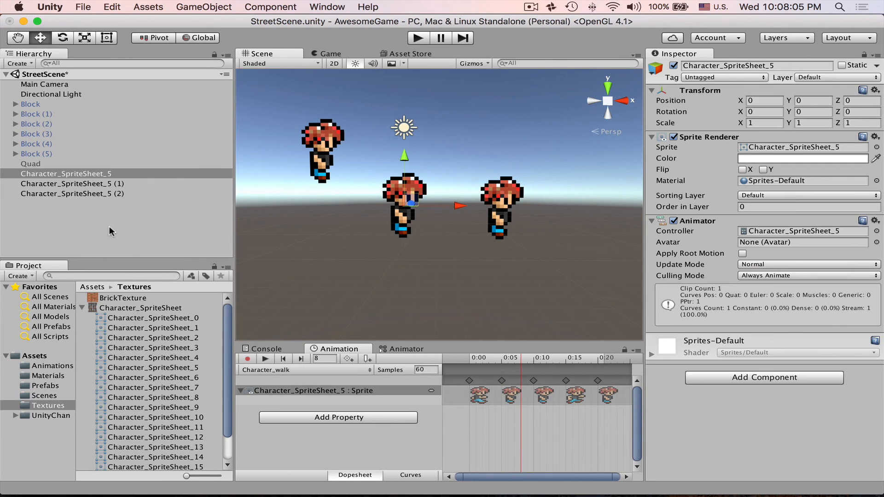
- Add the whole Character_SpriteSheet to the scene at about X -3.32, Y -1.60, saving its animation as Character_walk_Forward in the Animations folder
{"action": "key", "text": "Left"}
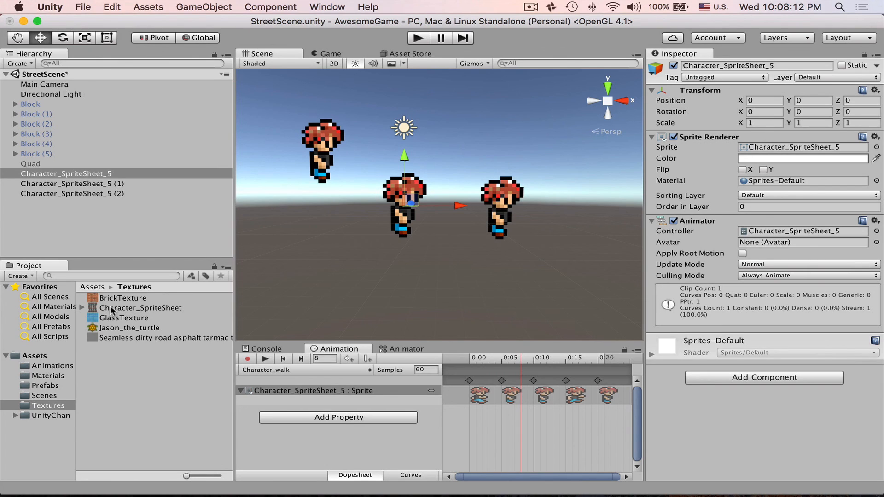
{"action": "left_click_drag", "start_coordinate": [116, 309], "coordinate": [309, 252]}
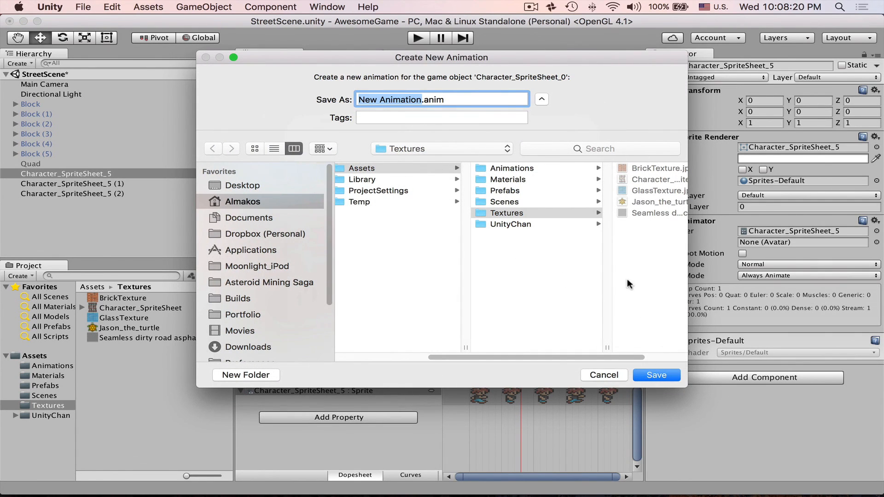
{"action": "left_click", "coordinate": [512, 168]}
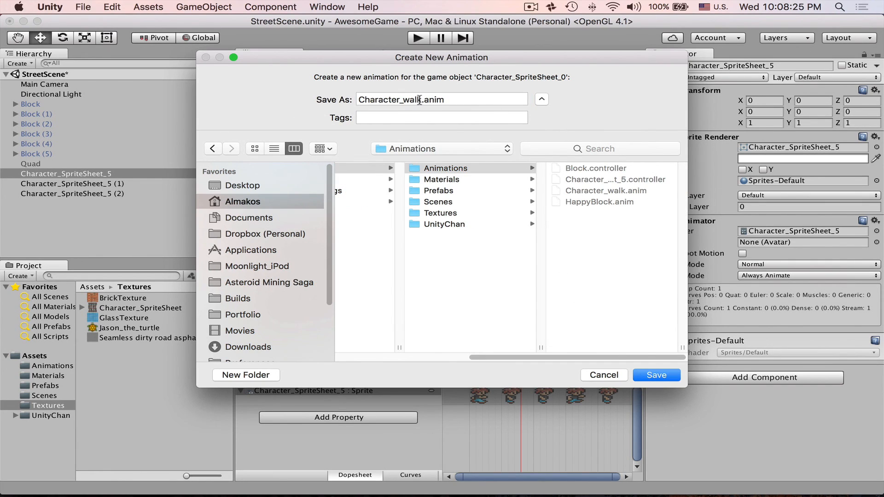
{"action": "left_click", "coordinate": [421, 99]}
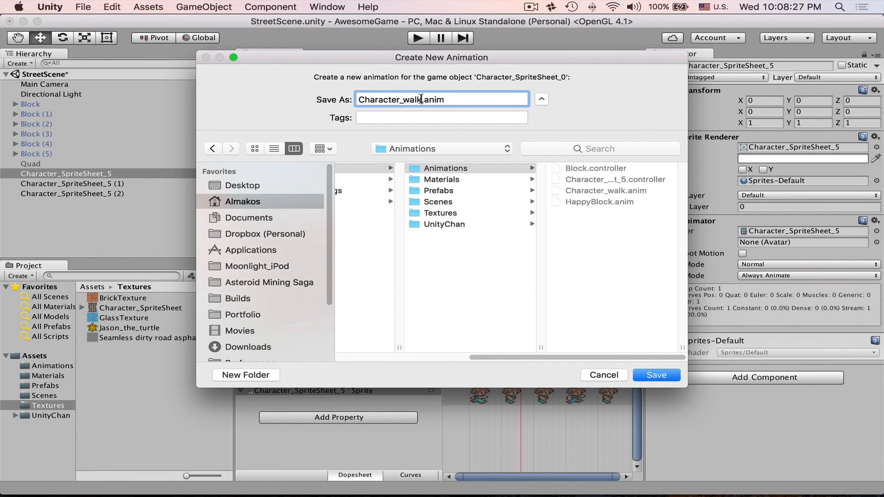
{"action": "type", "text": "_Forward"}
{"action": "key", "text": "Return"}
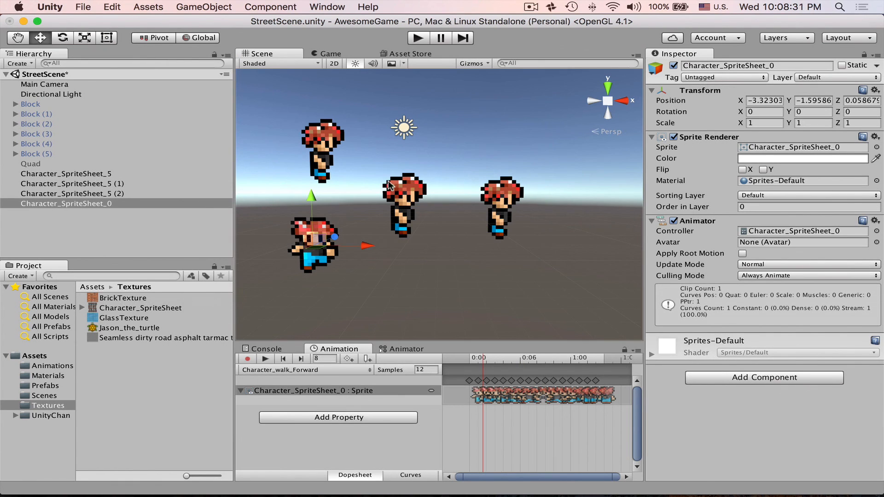
- Widen the animation timeline and scrub through the Character_walk_Forward frames to examine which direction each sprite faces
{"action": "left_click_drag", "start_coordinate": [644, 396], "coordinate": [693, 399]}
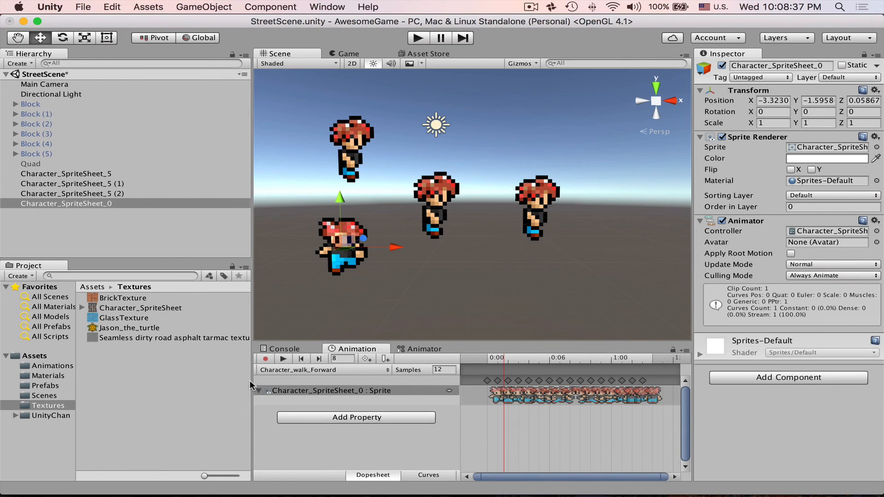
{"action": "left_click_drag", "start_coordinate": [253, 383], "coordinate": [161, 384]}
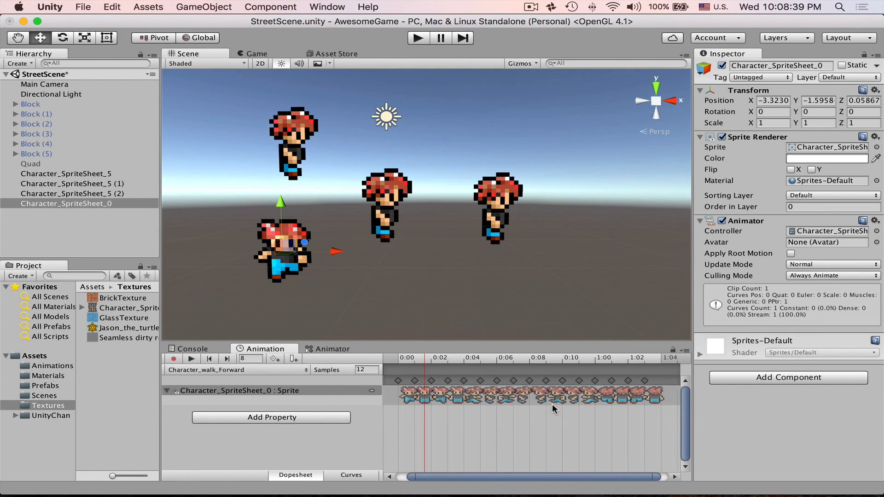
{"action": "left_click_drag", "start_coordinate": [418, 362], "coordinate": [627, 375]}
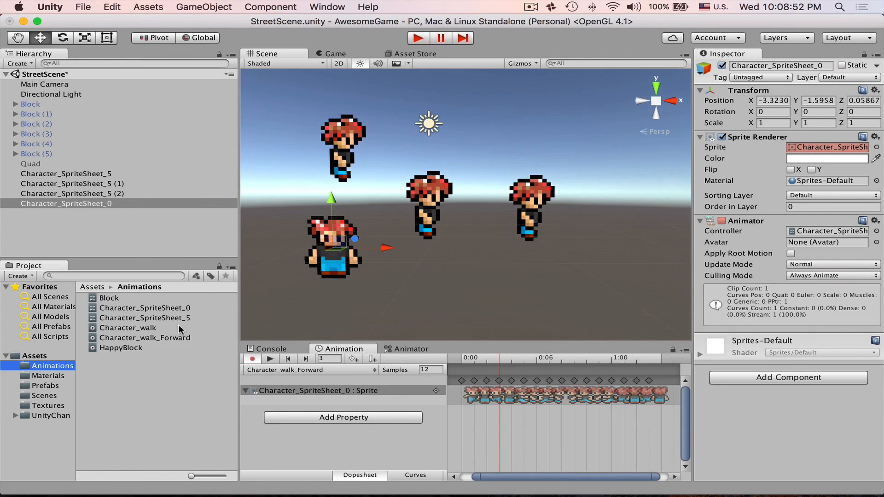
- Rename the Character_walk_Forward animation to Character_walk_Left and the Character_walk animation to Character_walk_Rirght
{"action": "left_click", "coordinate": [168, 338]}
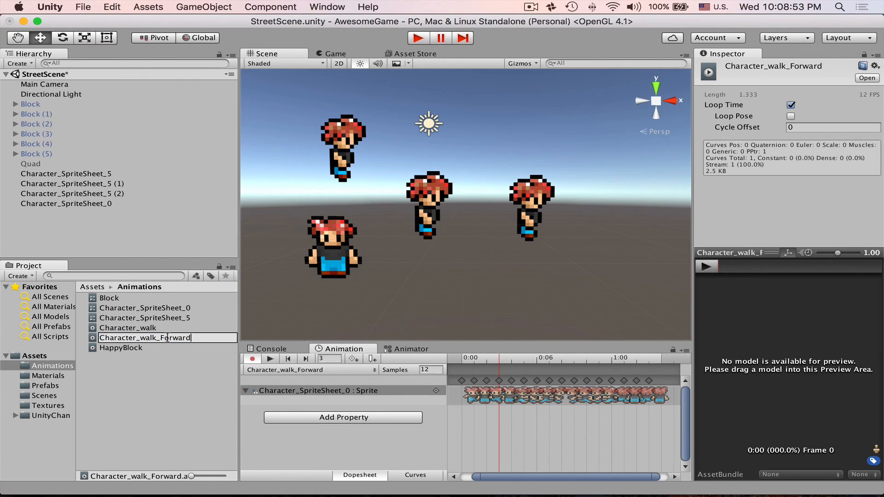
{"action": "double_click", "coordinate": [167, 338]}
{"action": "type", "text": "Left"}
{"action": "key", "text": "Return"}
{"action": "key", "text": "Up"}
{"action": "key", "text": "Return"}
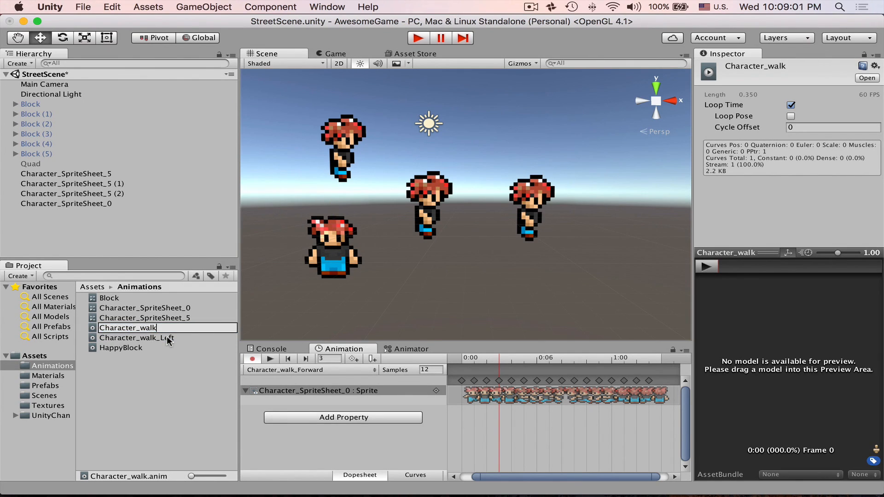
{"action": "type", "text": "_Rirght"}
{"action": "key", "text": "Return"}
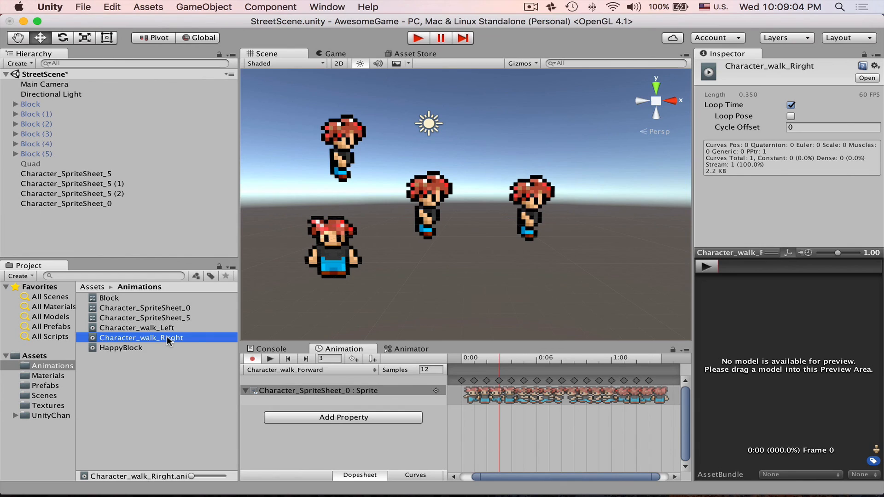
- Delete the Character_walk_Left keyframes before 0:08 and after 0:11, keeping only the four left-facing frames
{"action": "left_click", "coordinate": [170, 328]}
{"action": "left_click_drag", "start_coordinate": [497, 358], "coordinate": [456, 382]}
{"action": "key", "text": "Delete"}
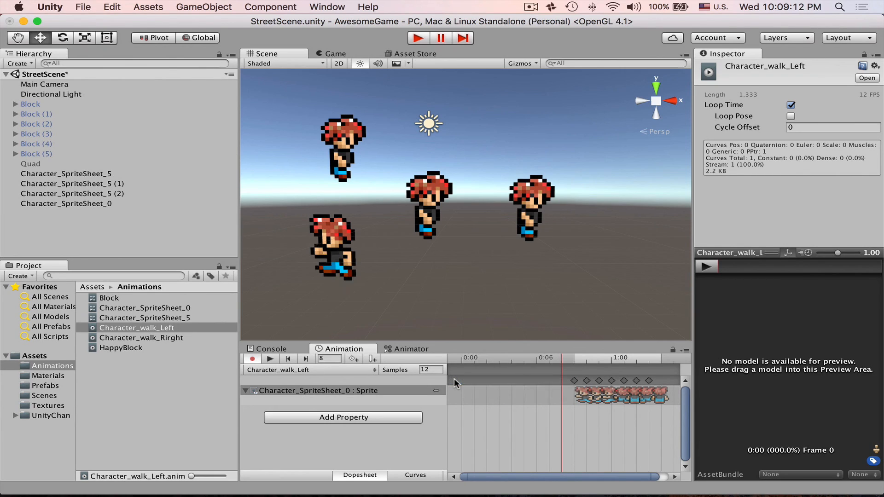
{"action": "key", "text": "super+z"}
{"action": "left_click_drag", "start_coordinate": [558, 385], "coordinate": [403, 382]}
{"action": "key", "text": "Delete"}
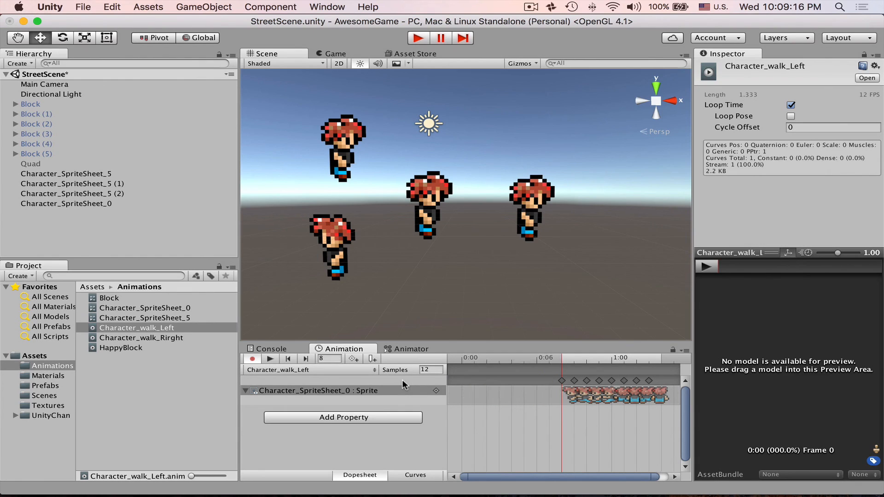
{"action": "left_click", "coordinate": [599, 358]}
{"action": "left_click_drag", "start_coordinate": [662, 377], "coordinate": [609, 379]}
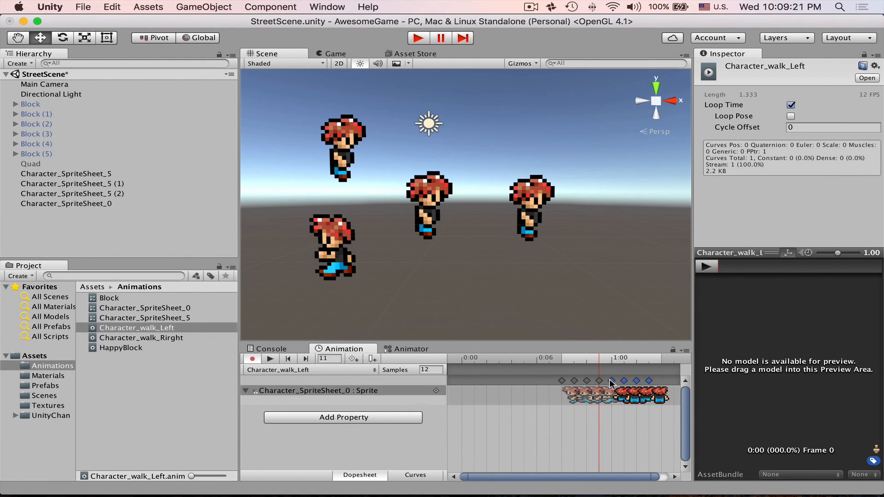
{"action": "key", "text": "Delete"}
- Move the four Character_walk_Left keyframes to start at 0:00 and run the scene to check the left walk
{"action": "left_click", "coordinate": [425, 40]}
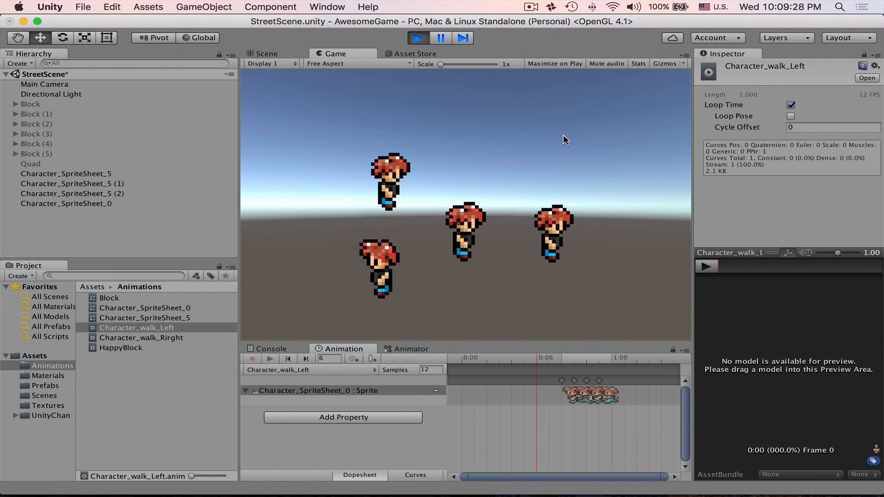
{"action": "left_click", "coordinate": [418, 38]}
{"action": "left_click_drag", "start_coordinate": [615, 377], "coordinate": [463, 387]}
{"action": "left_click", "coordinate": [418, 39]}
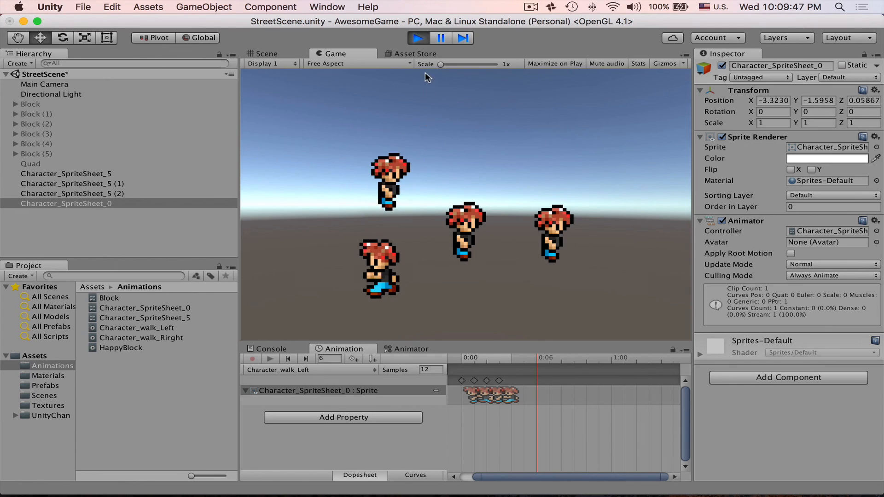
{"action": "left_click", "coordinate": [419, 40]}
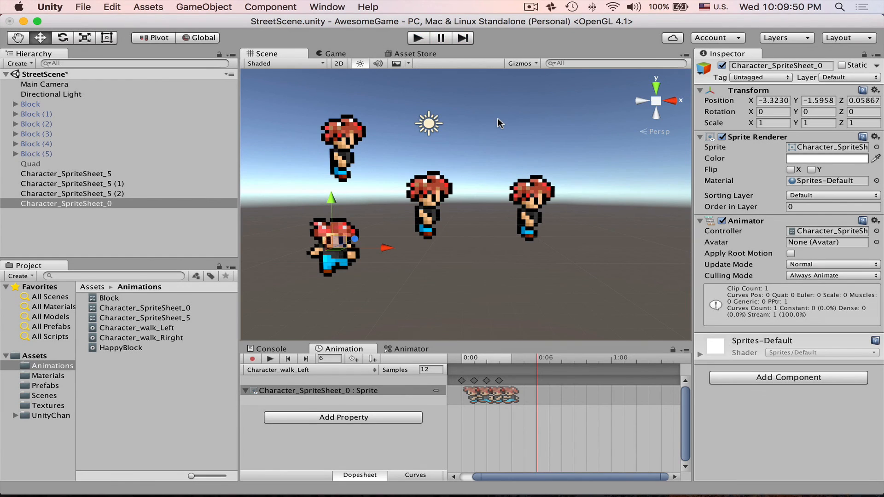